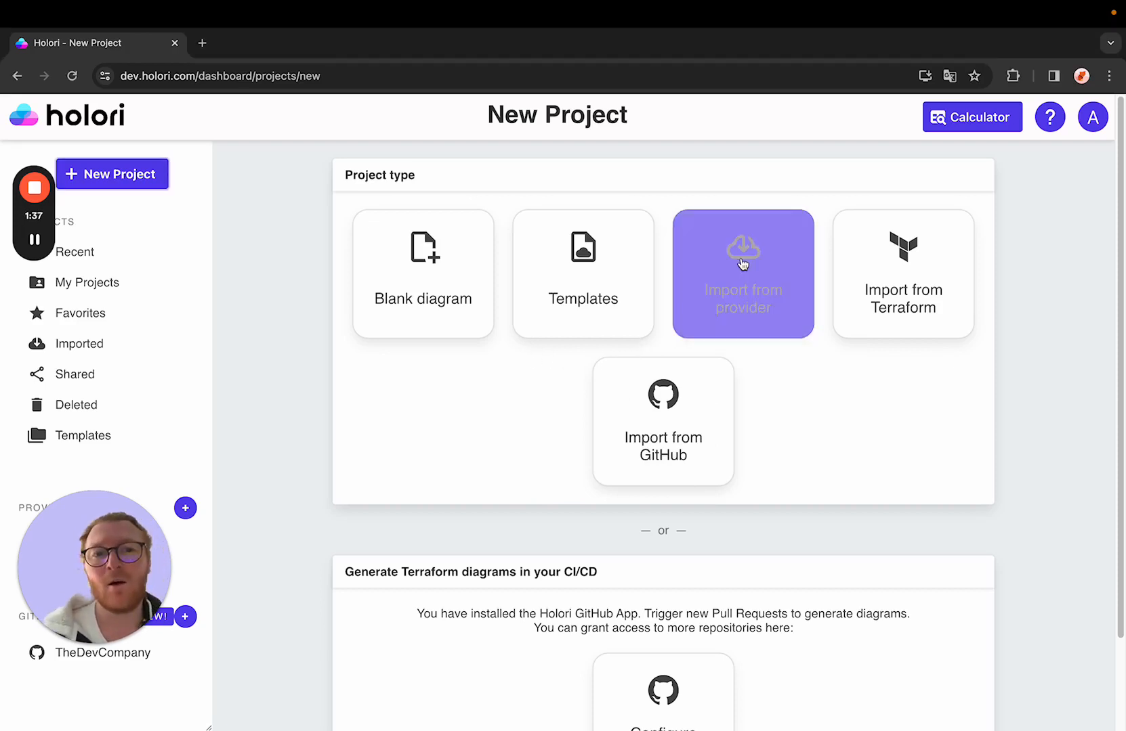
left_click_drag(136, 583, 269, 320)
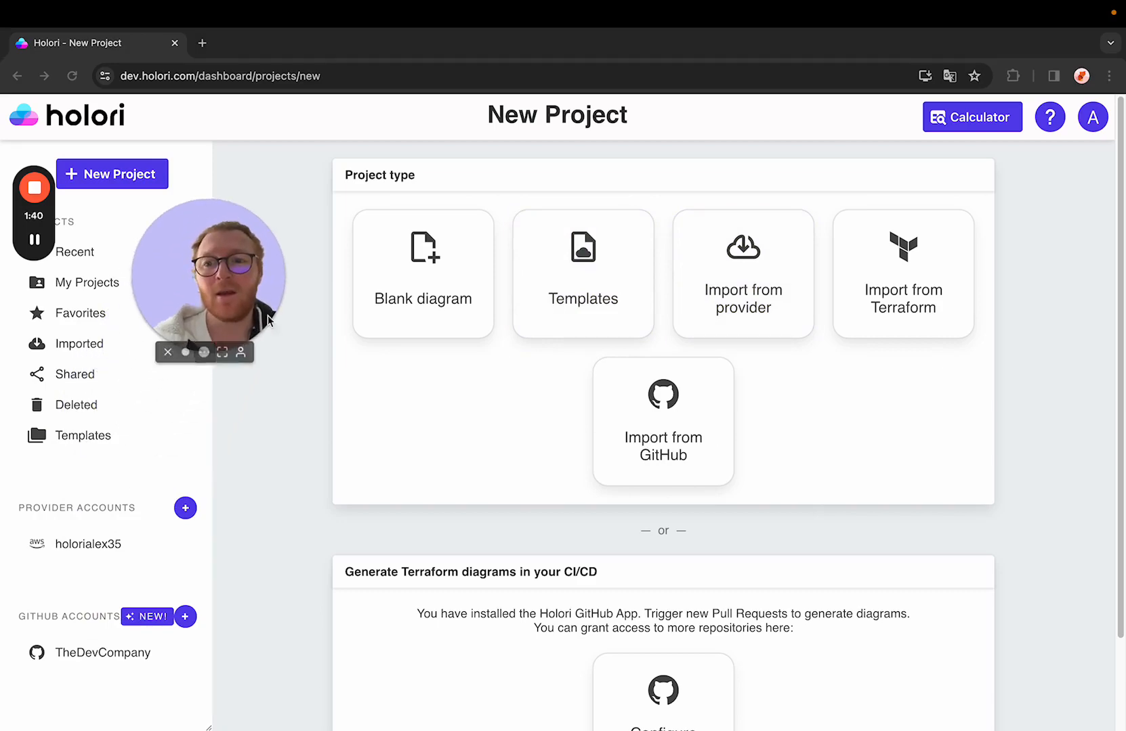
Step: Open a new Amazon Web Services provider account form and review its role setup instructions
left_click(186, 508)
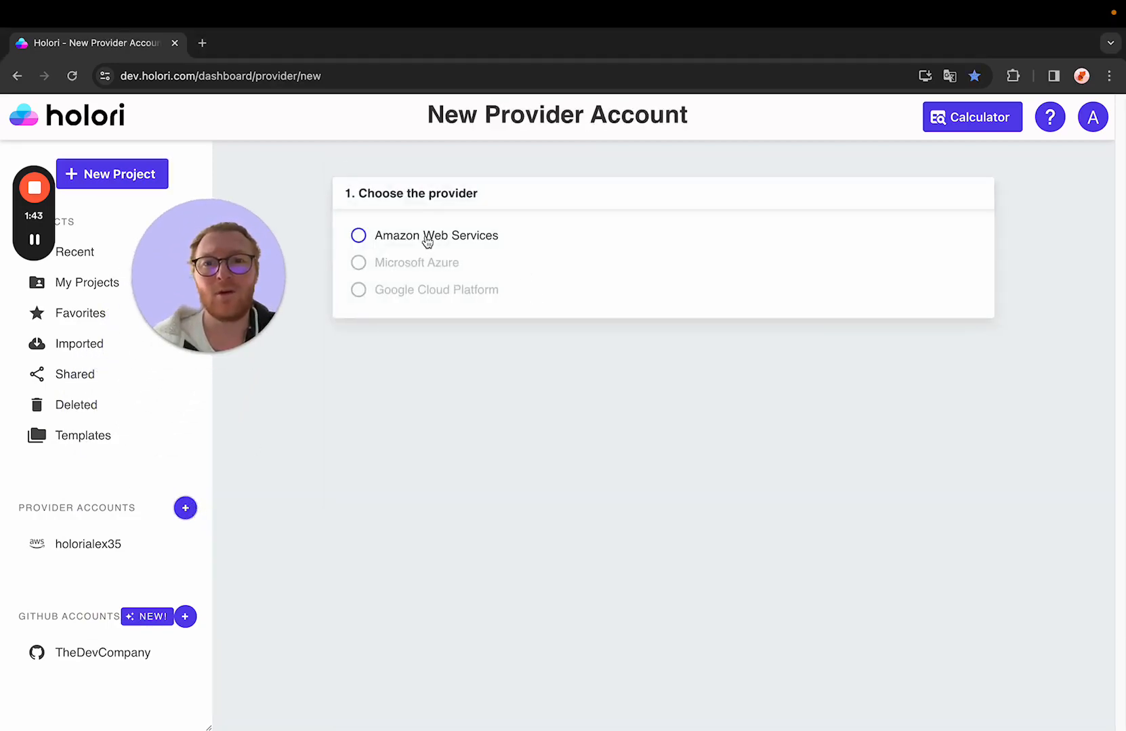
left_click(427, 242)
scroll(518, 271, "down", 5)
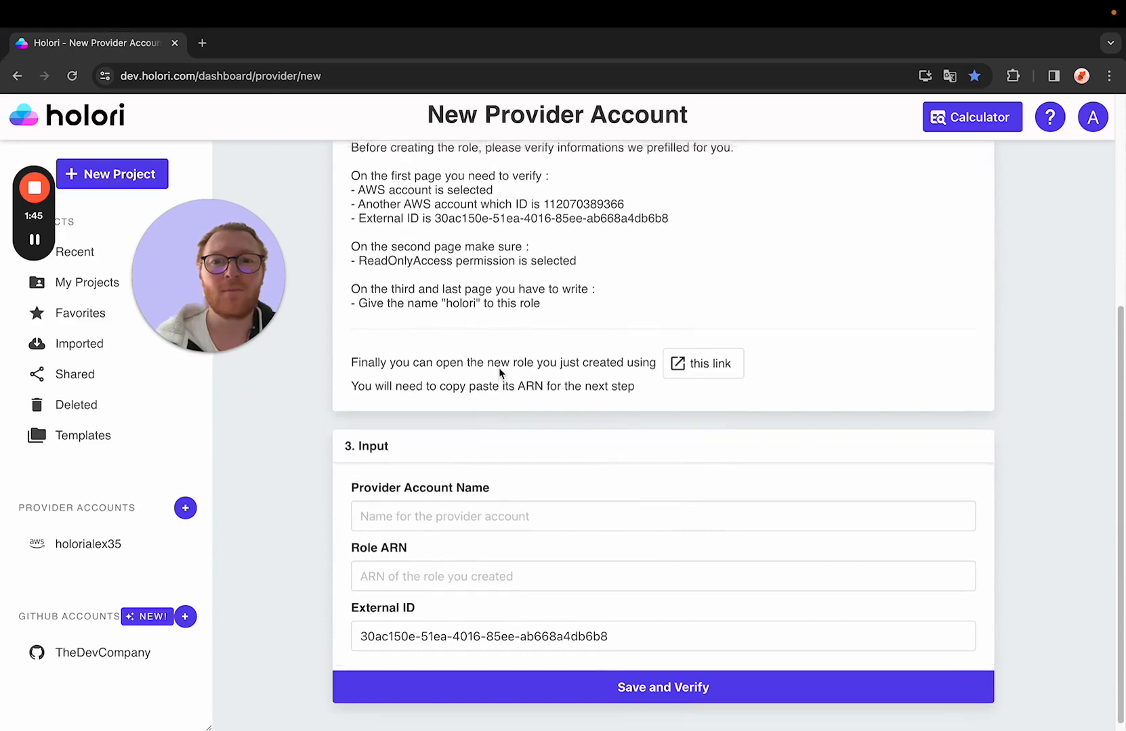
scroll(610, 274, "up", 1)
scroll(515, 421, "down", 1)
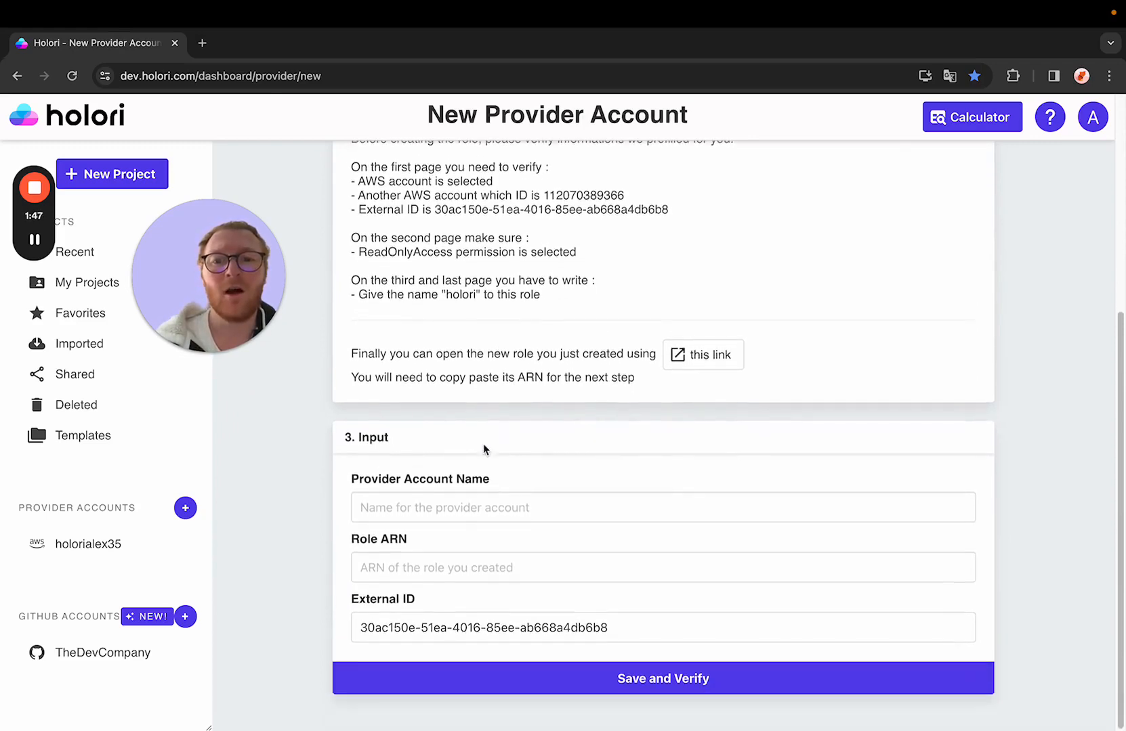
scroll(416, 455, "up", 5)
scroll(592, 379, "down", 3)
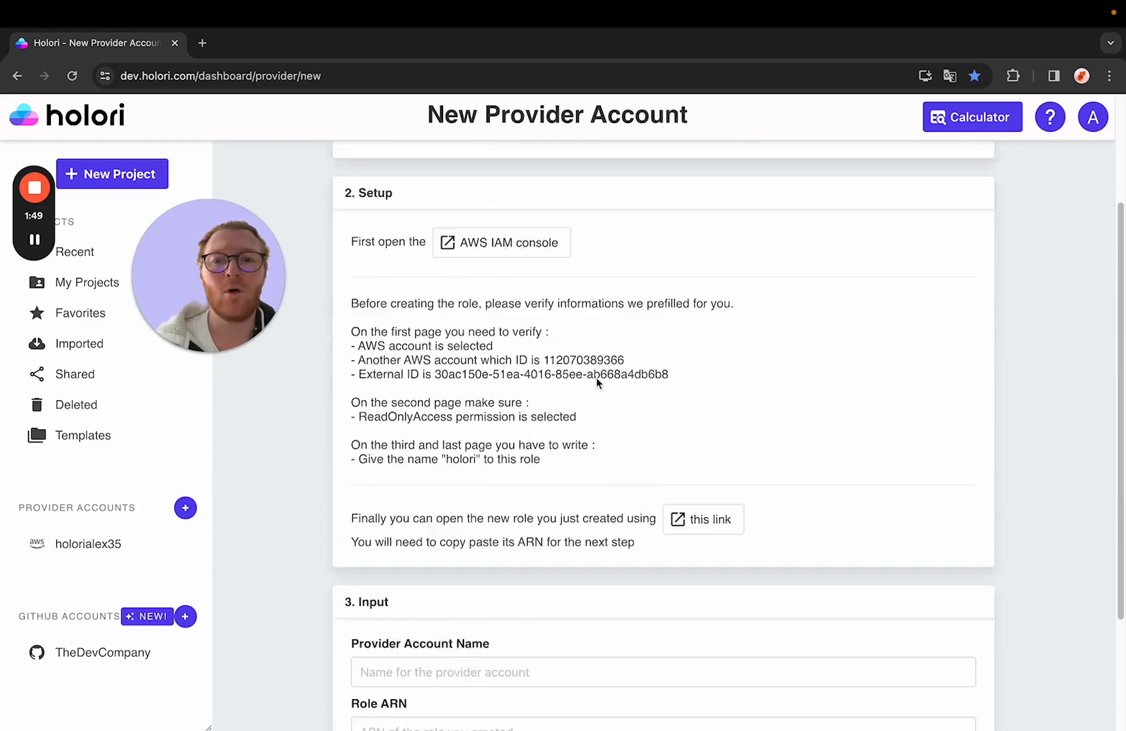
scroll(596, 426, "down", 2)
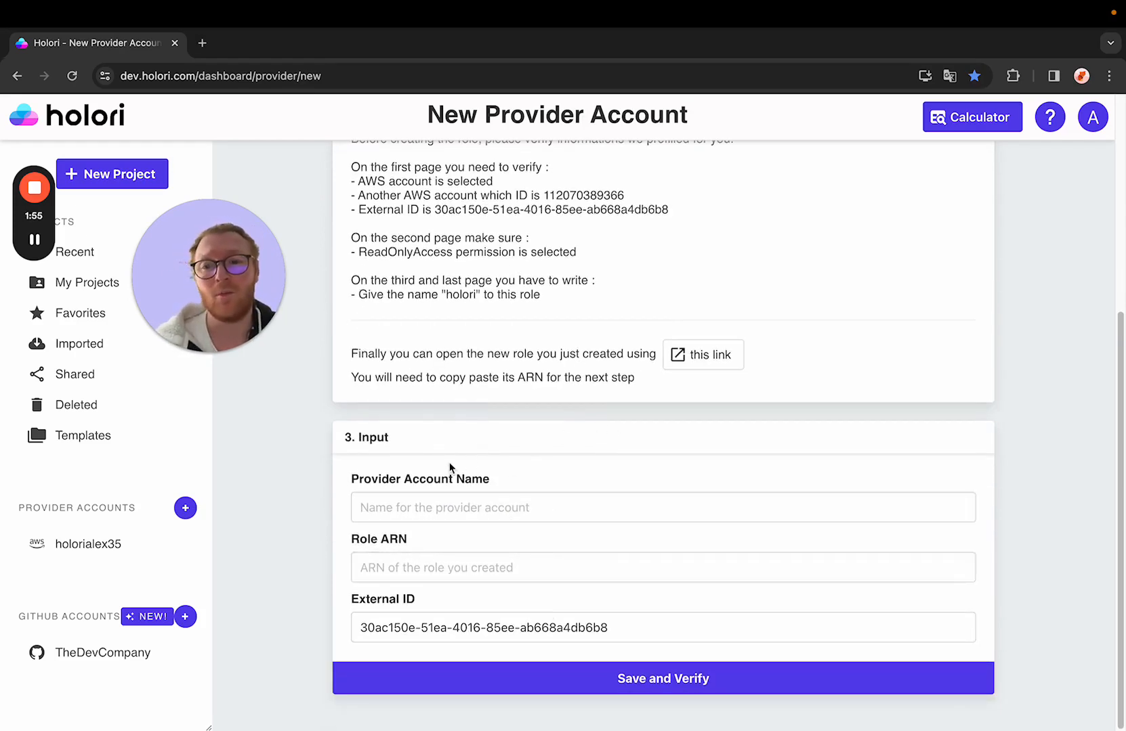
Step: Start a new project imported from the Amazon Web Services provider
left_click(126, 552)
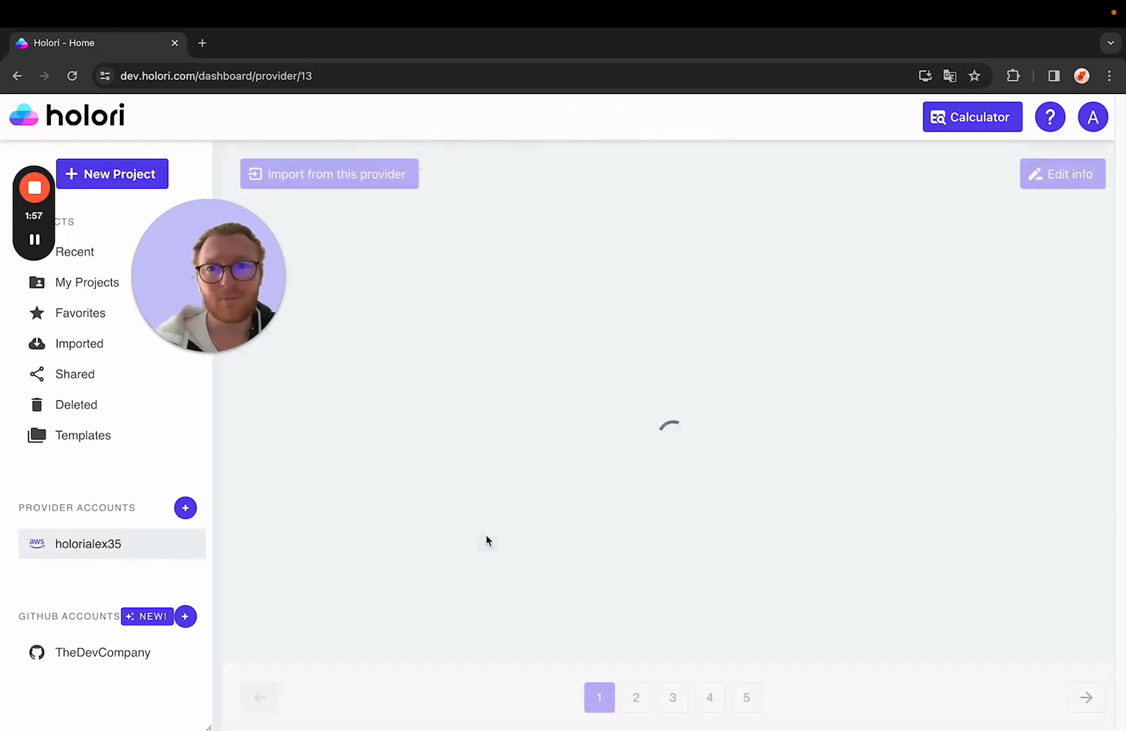
left_click(117, 174)
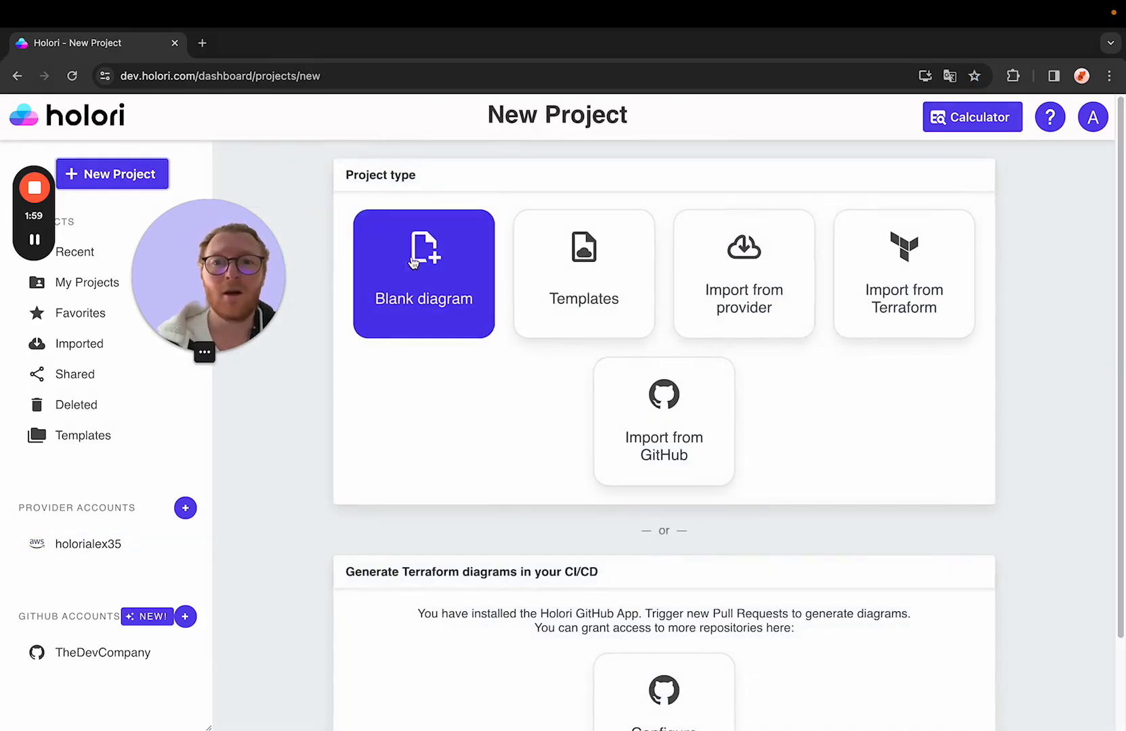
left_click(718, 293)
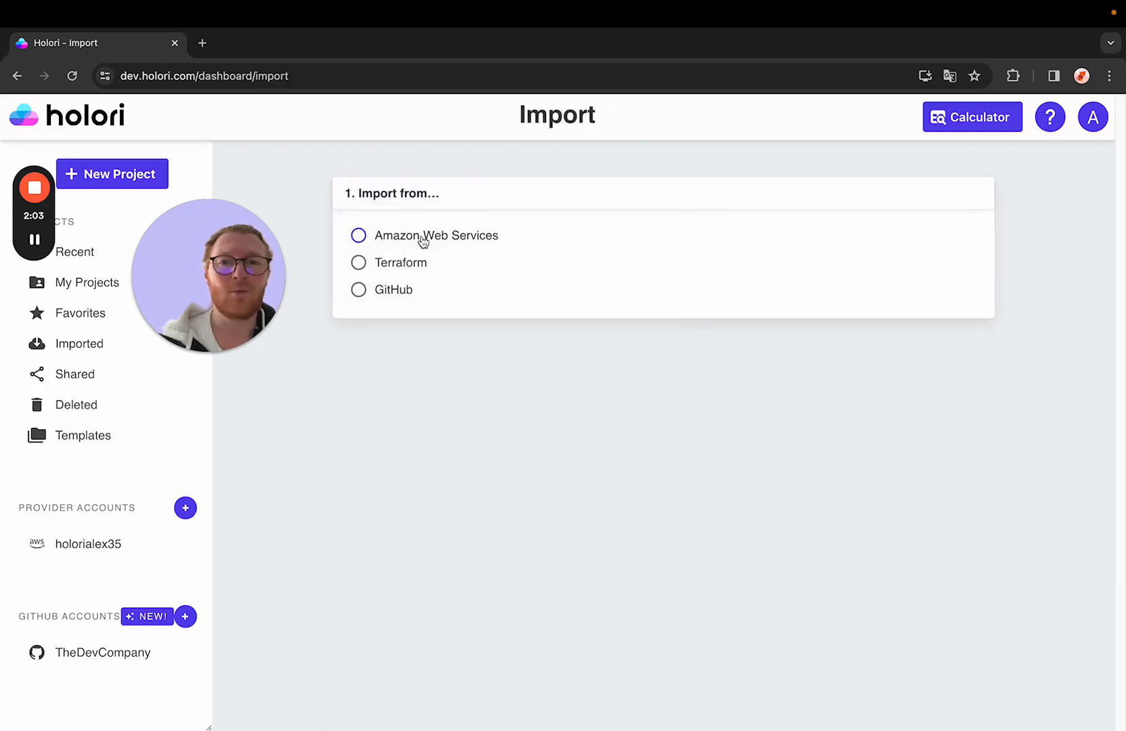
left_click(423, 238)
Step: Select all resource types and the us-east-1 region, and import the project
scroll(388, 342, "down", 5)
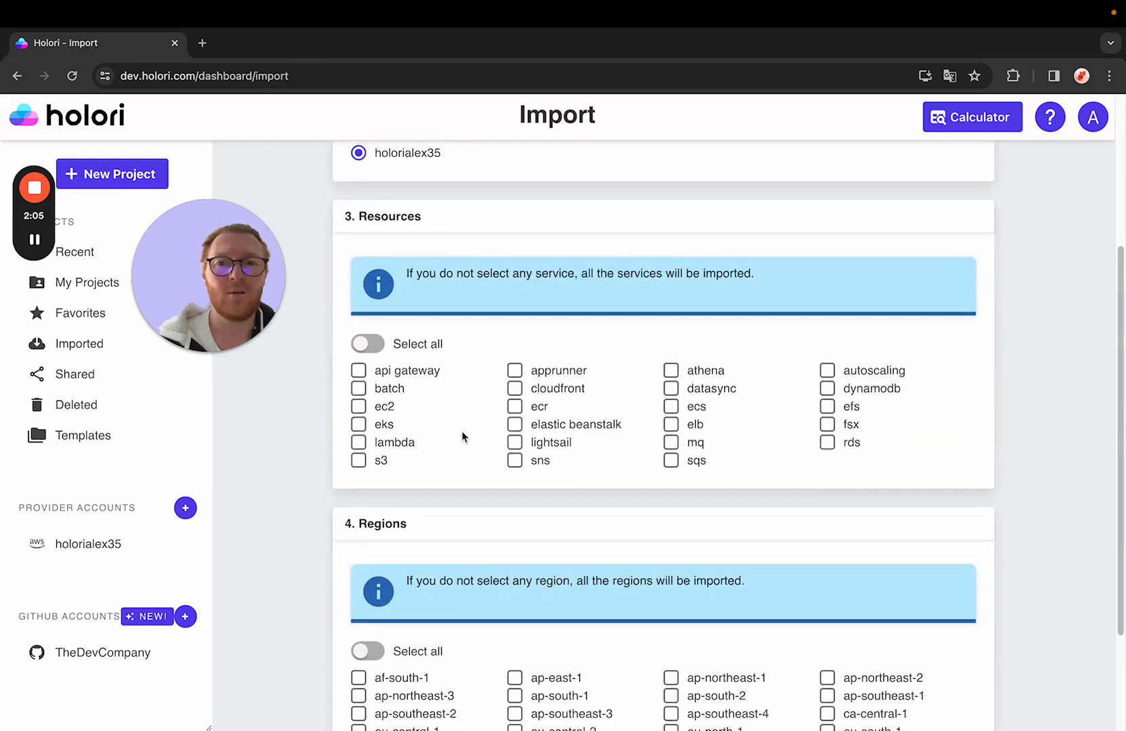
scroll(462, 437, "down", 2)
left_click(377, 195)
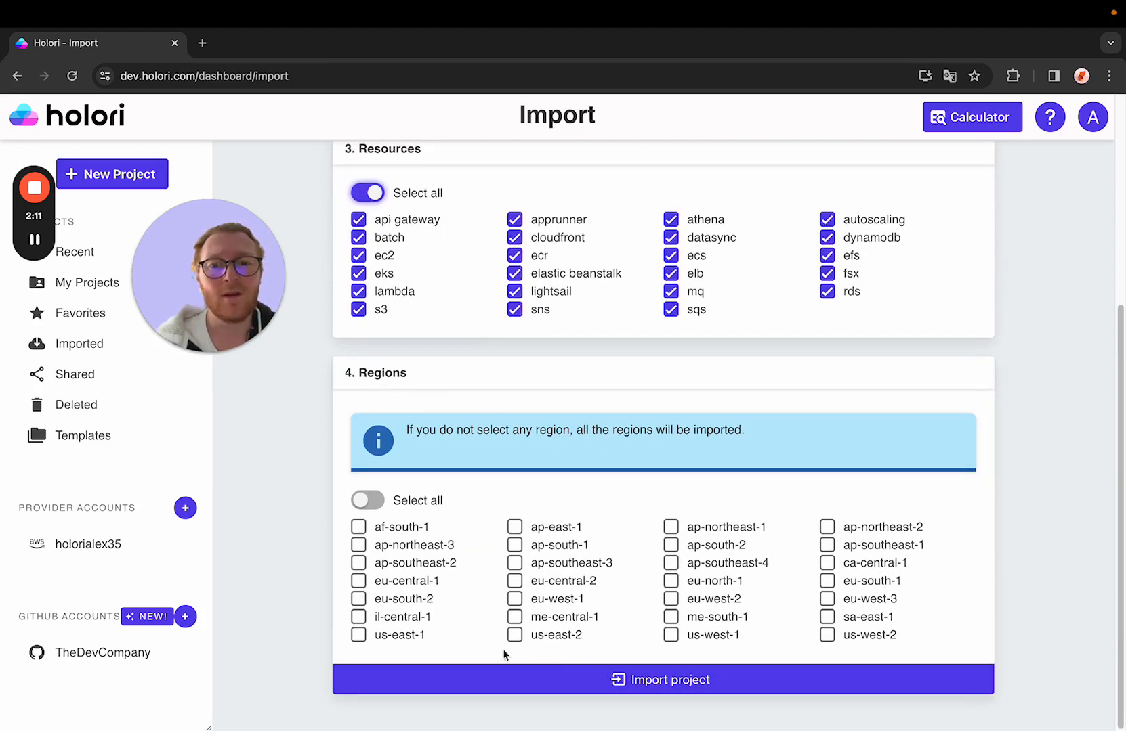
left_click(414, 640)
left_click(531, 681)
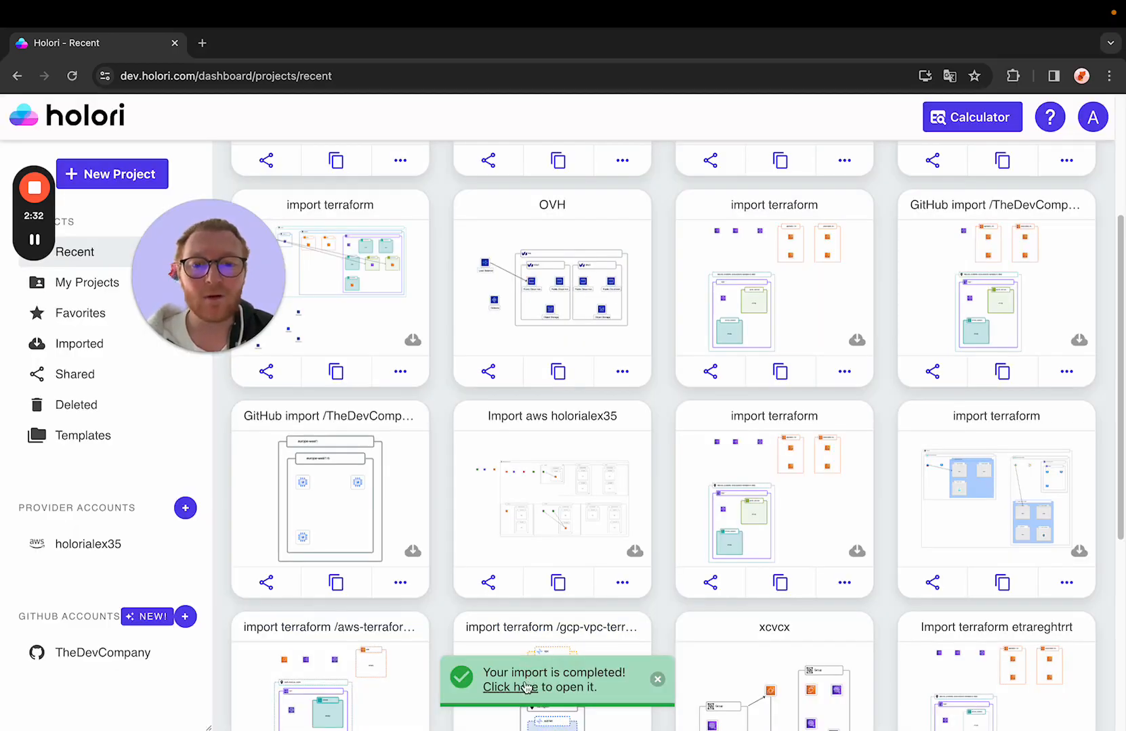
Step: Open the imported AWS diagram and inspect the Terraform properties of the EFS file system
left_click(518, 688)
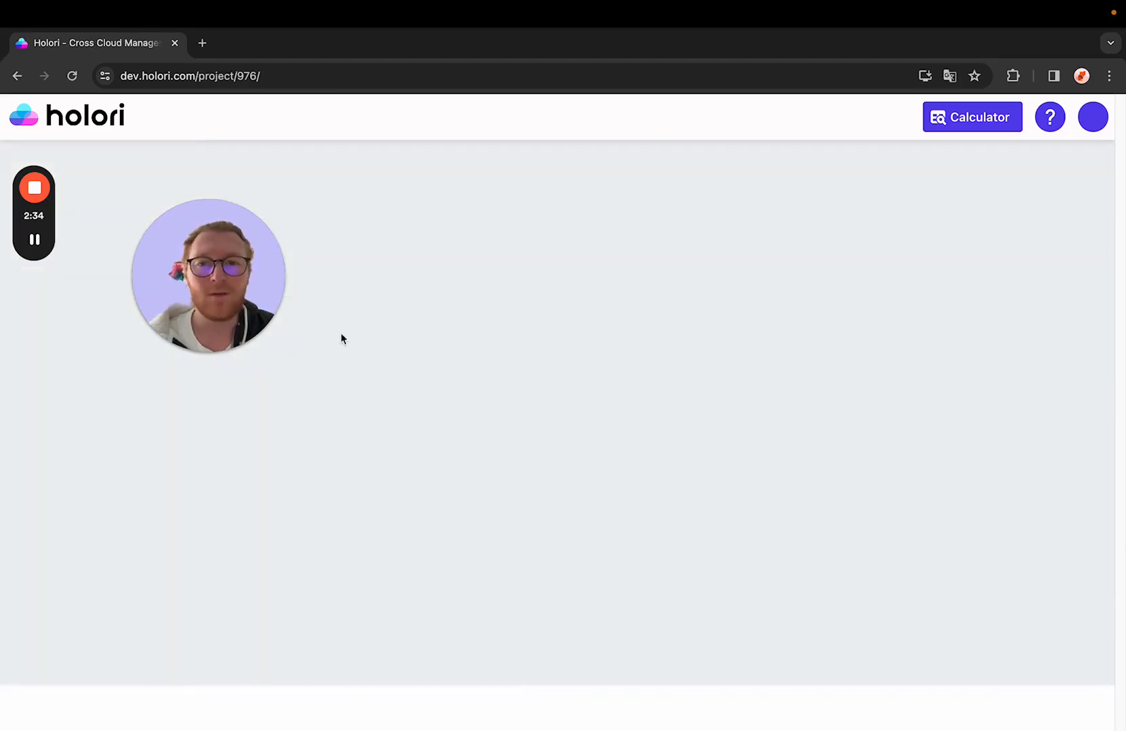
left_click_drag(275, 314, 191, 653)
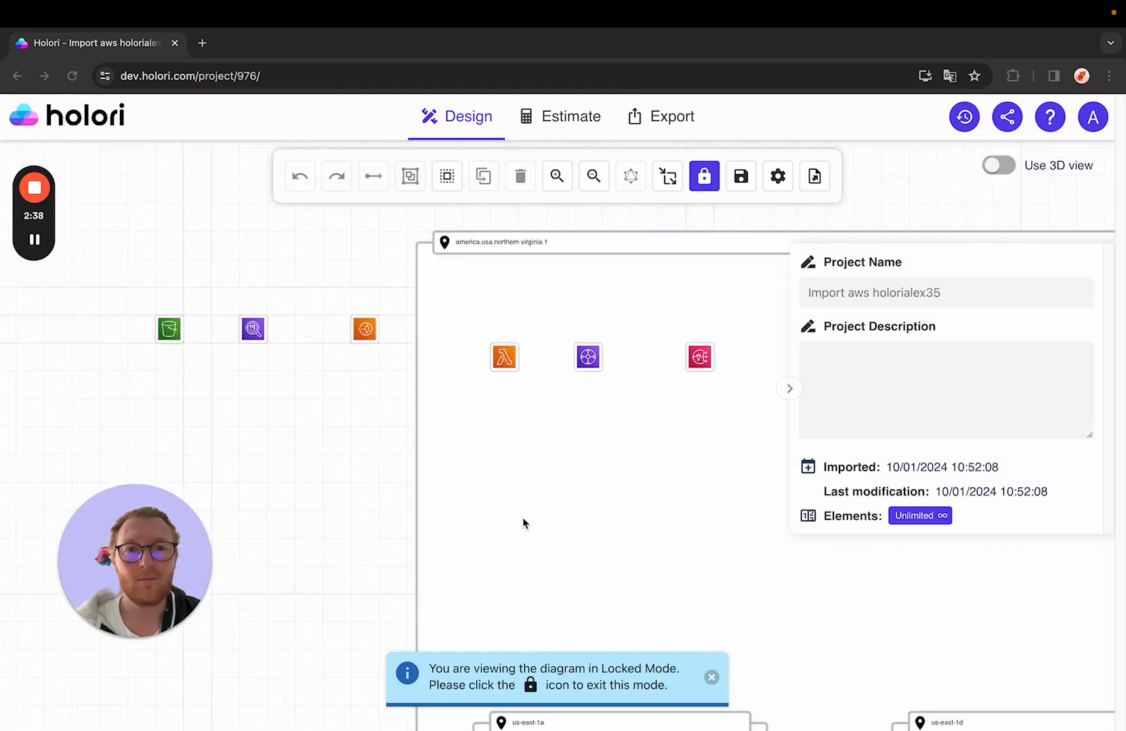
scroll(445, 350, "down", 3)
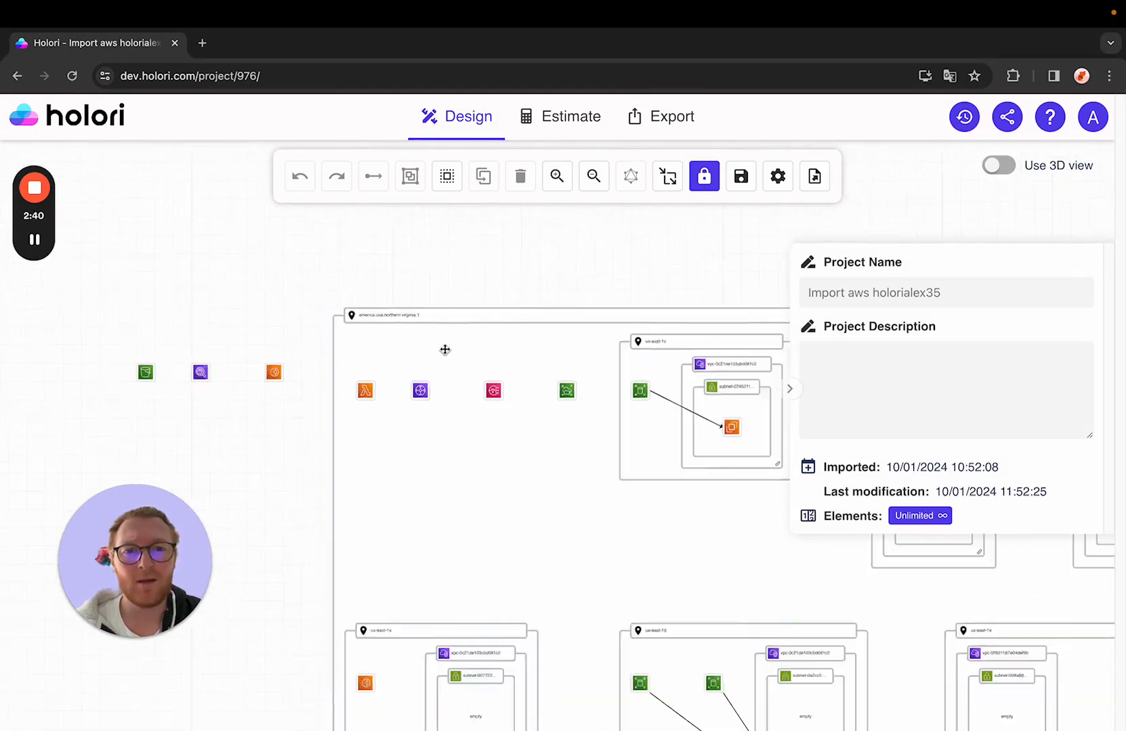
scroll(457, 259, "down", 3)
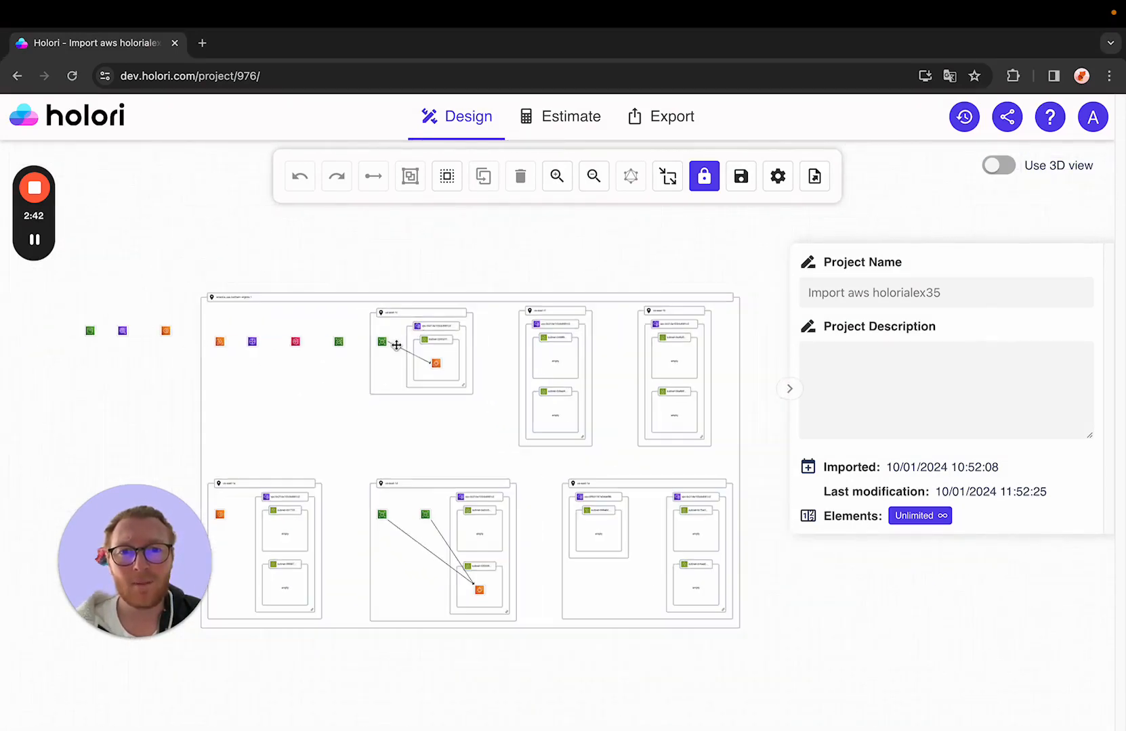
left_click(341, 347)
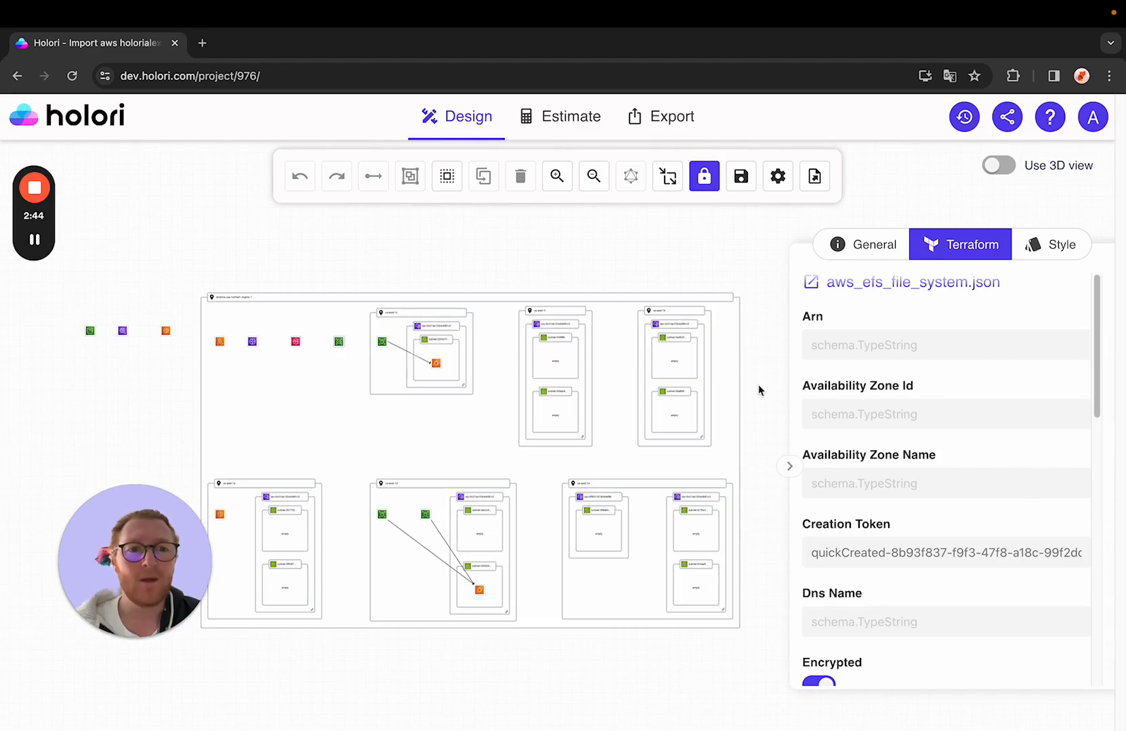
scroll(1016, 502, "down", 10)
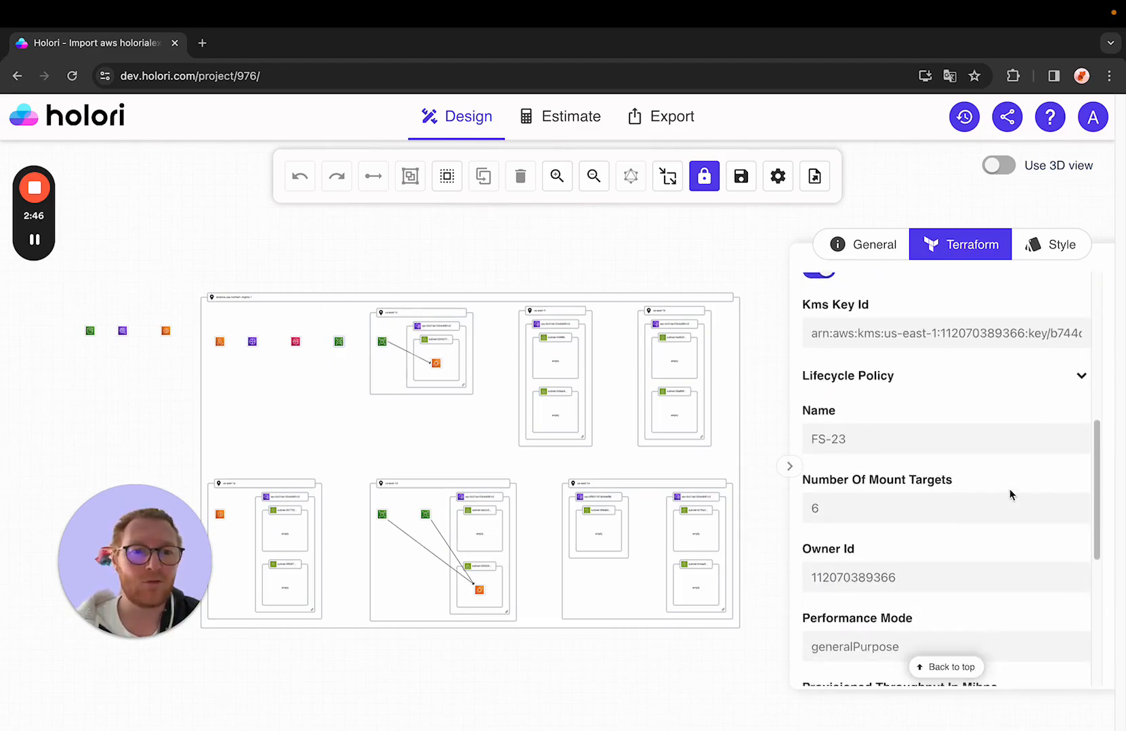
Step: Switch the AWS diagram to the 3D view and orbit around it
left_click(998, 166)
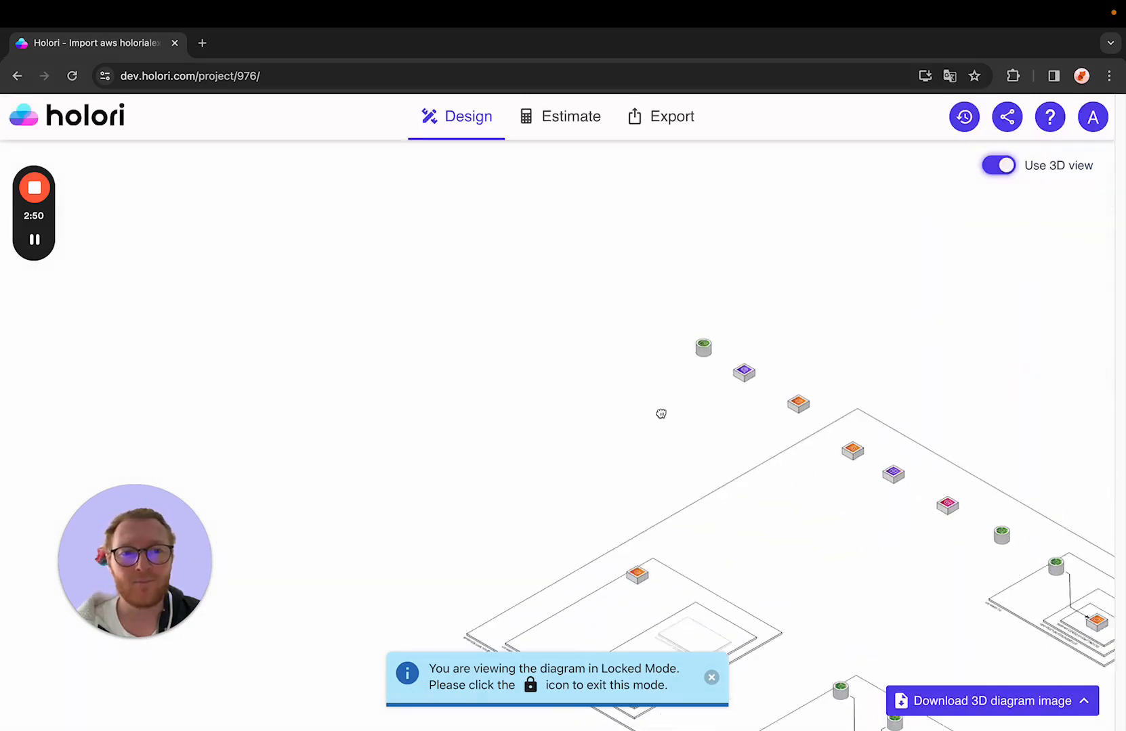
left_click_drag(634, 513, 566, 440)
scroll(574, 460, "up", 1)
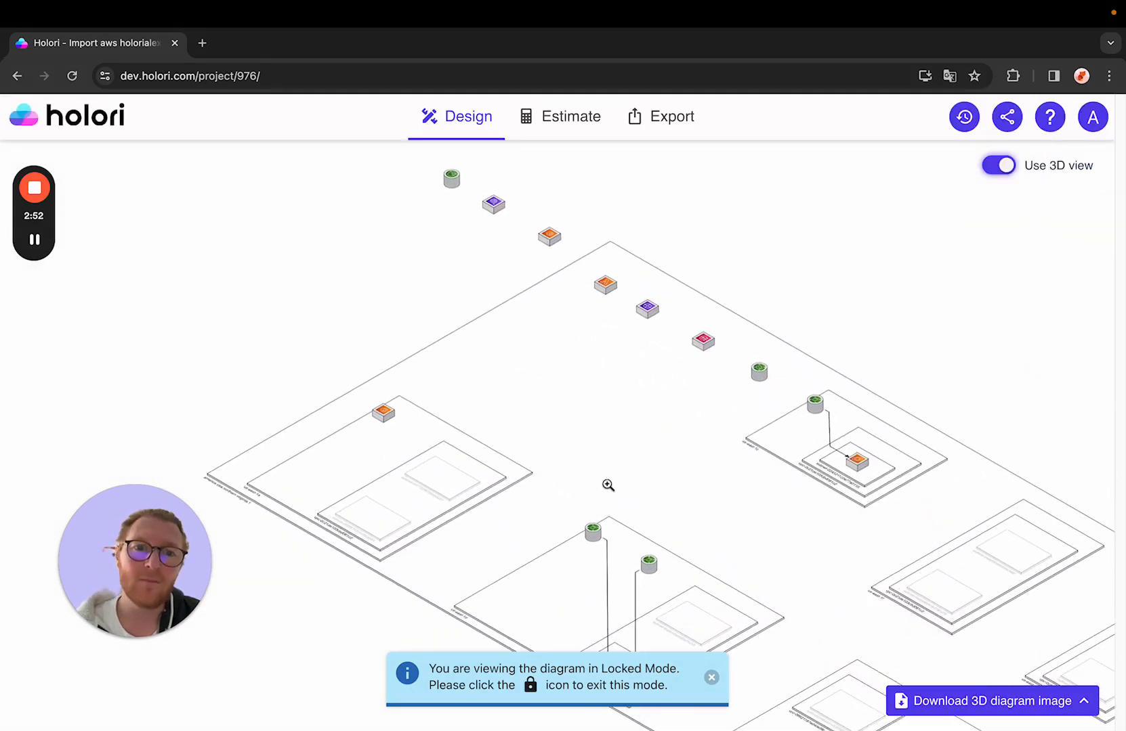
left_click_drag(715, 557, 761, 571)
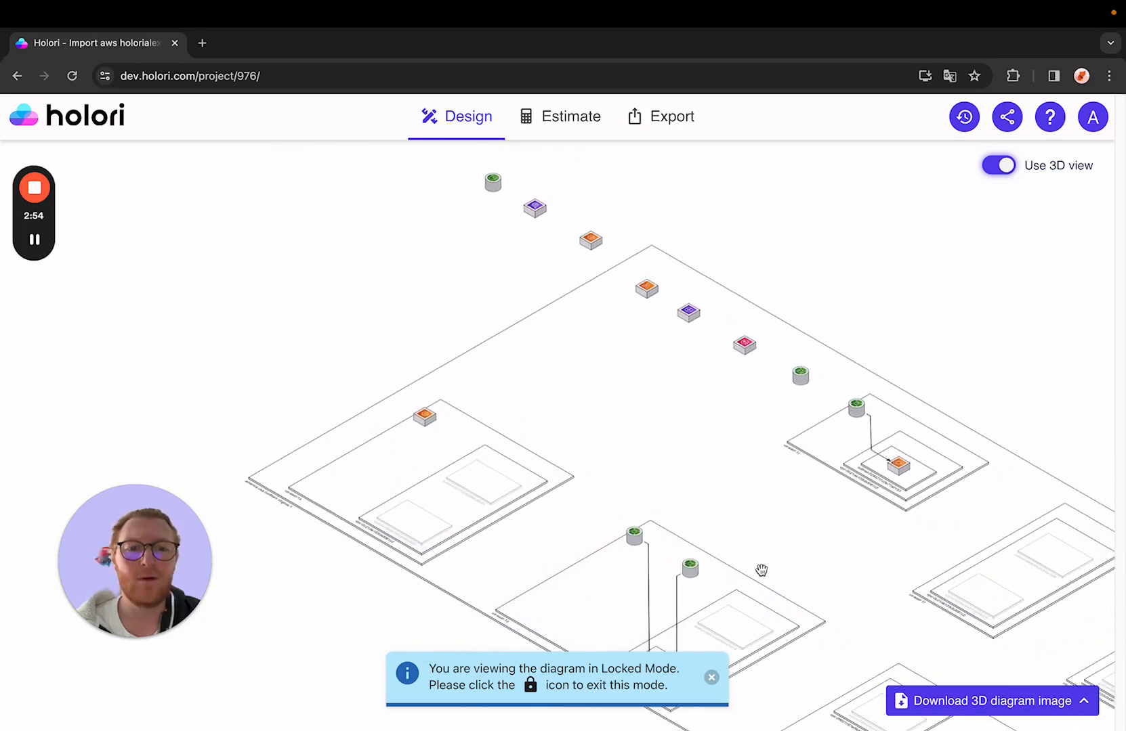
Step: Start a new project imported from Terraform
left_click(92, 122)
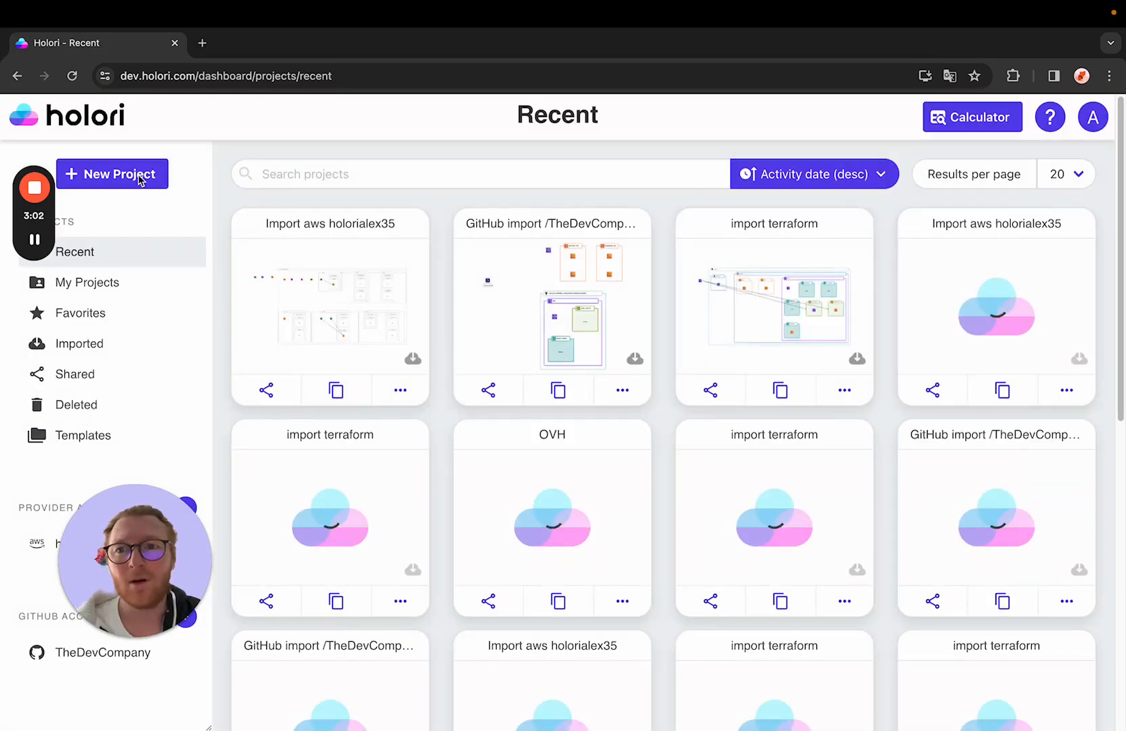
left_click(140, 177)
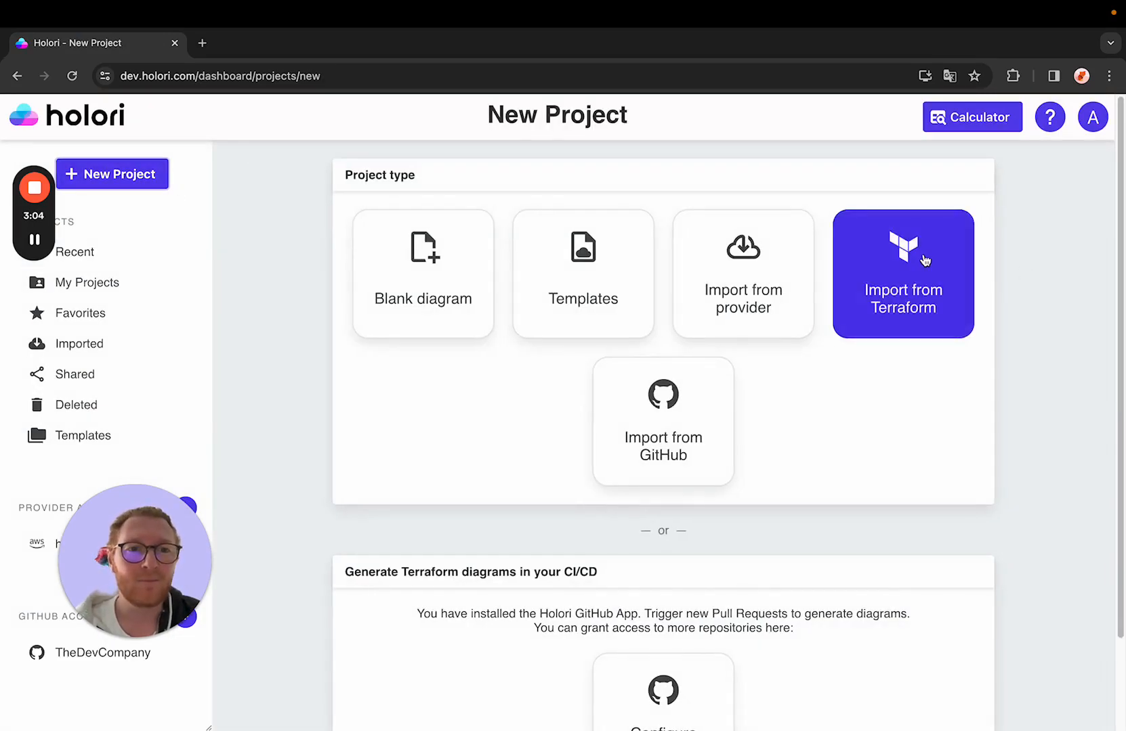
left_click(924, 260)
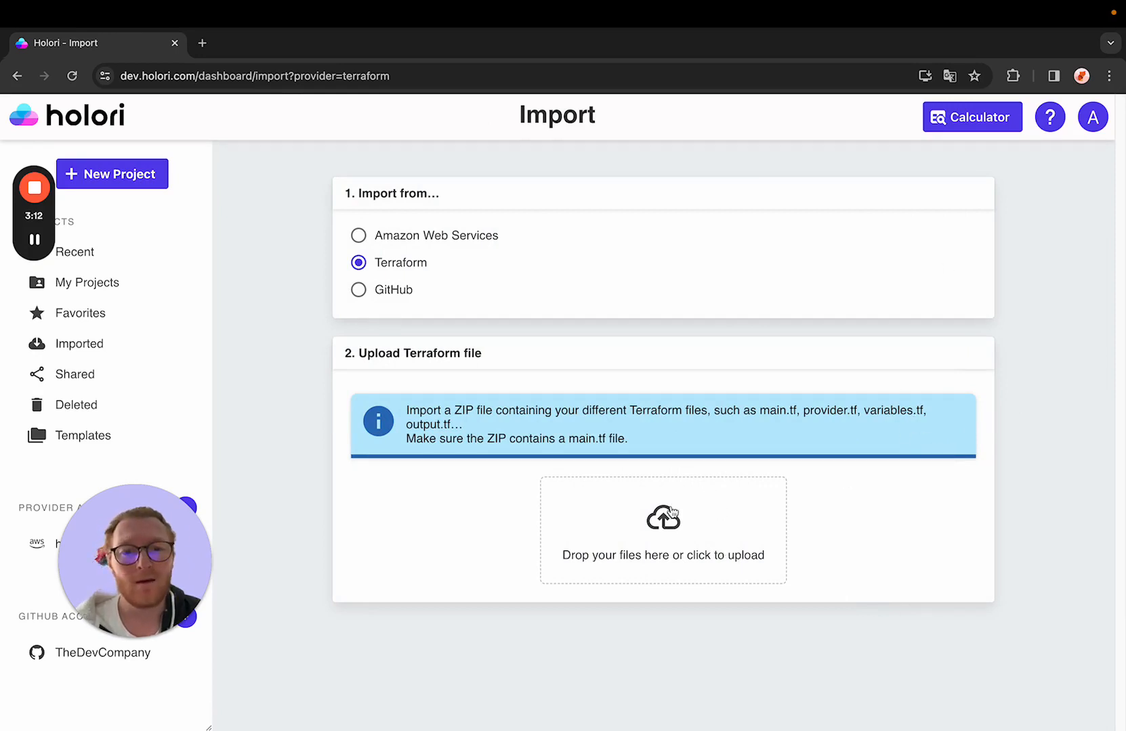
Step: Upload the three tier aws.zip file from the demo folder
left_click(654, 523)
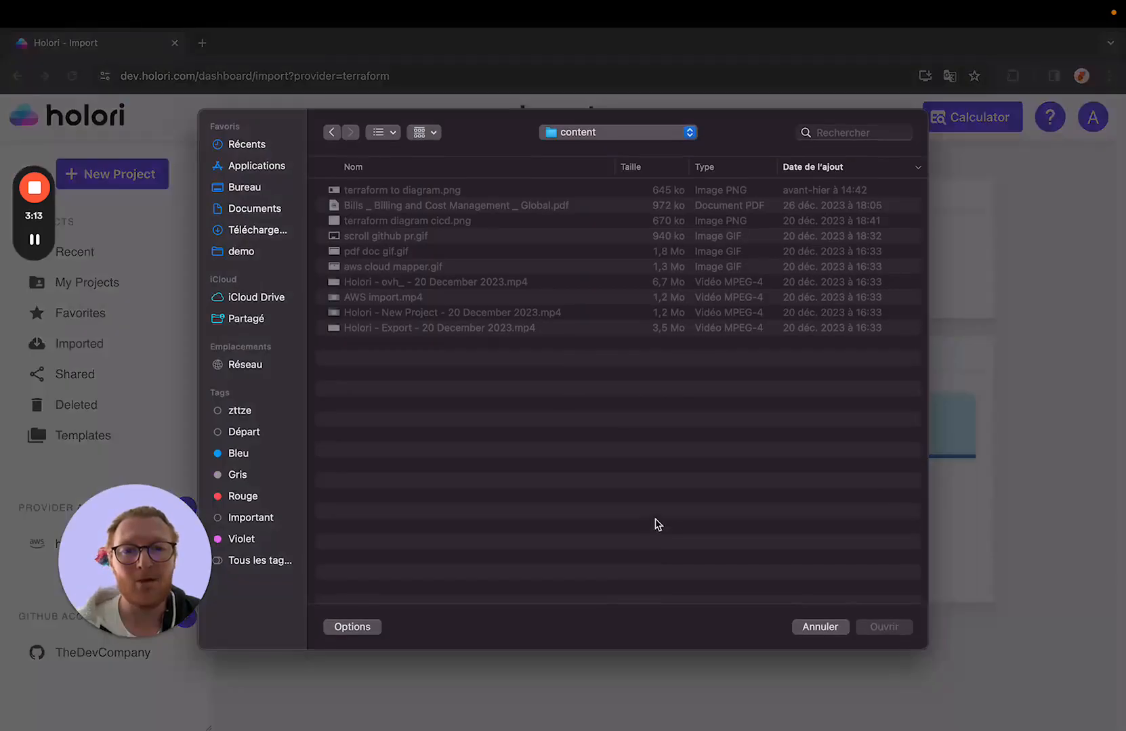
left_click(263, 254)
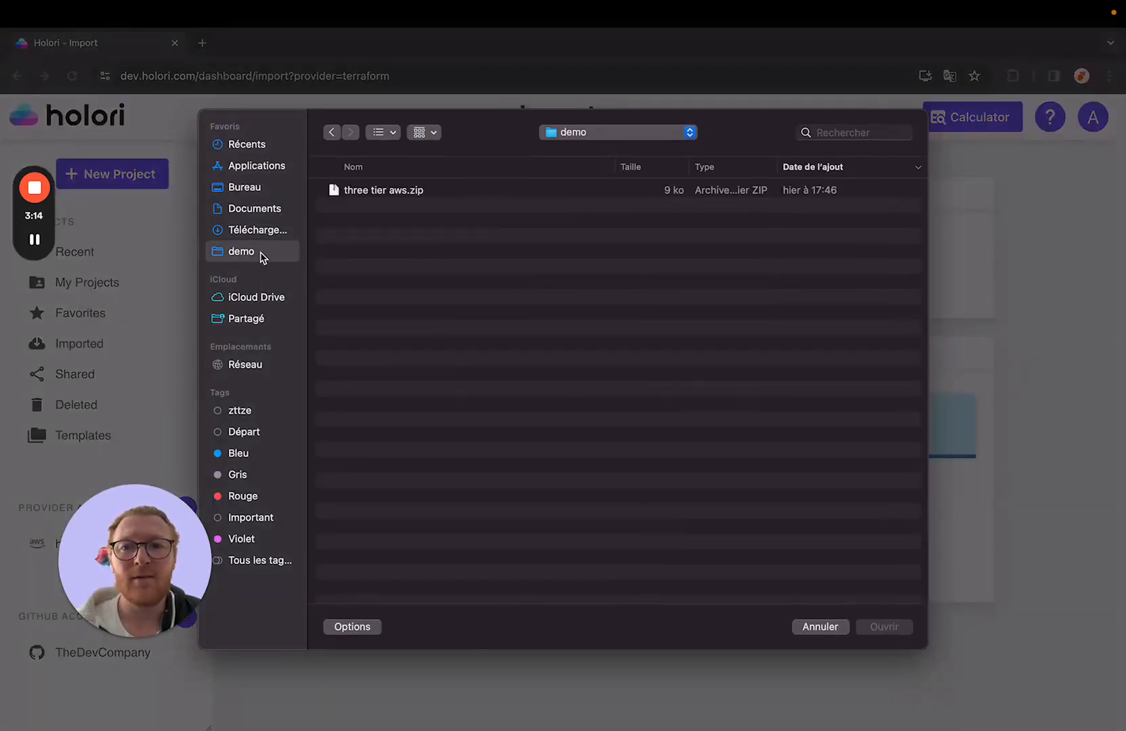
double_click(509, 190)
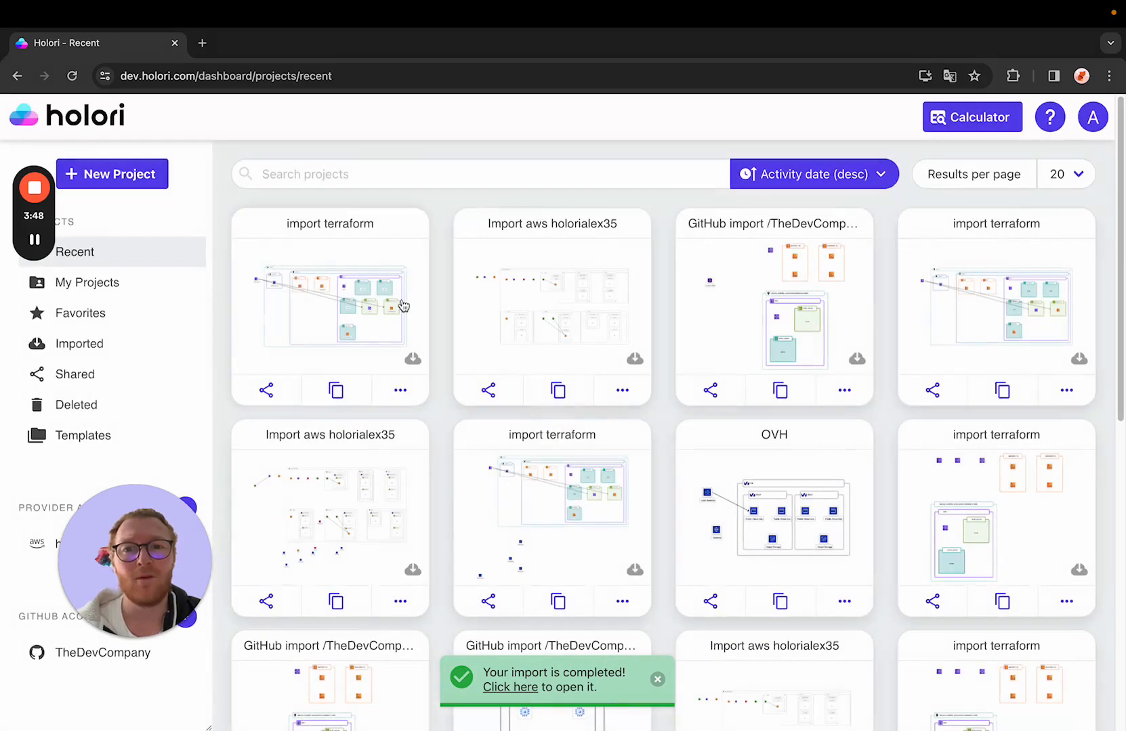
Step: Open the imported Terraform diagram and inspect the internet gateway and NAT gateway properties
left_click(338, 309)
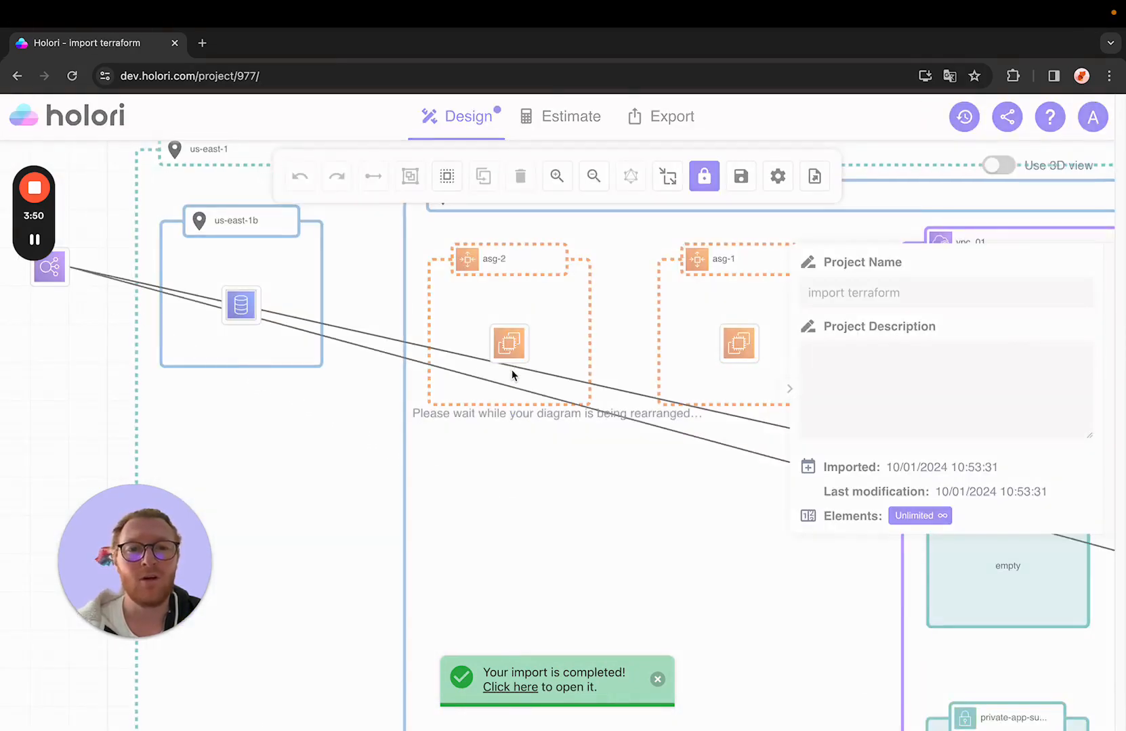
scroll(528, 426, "down", 5)
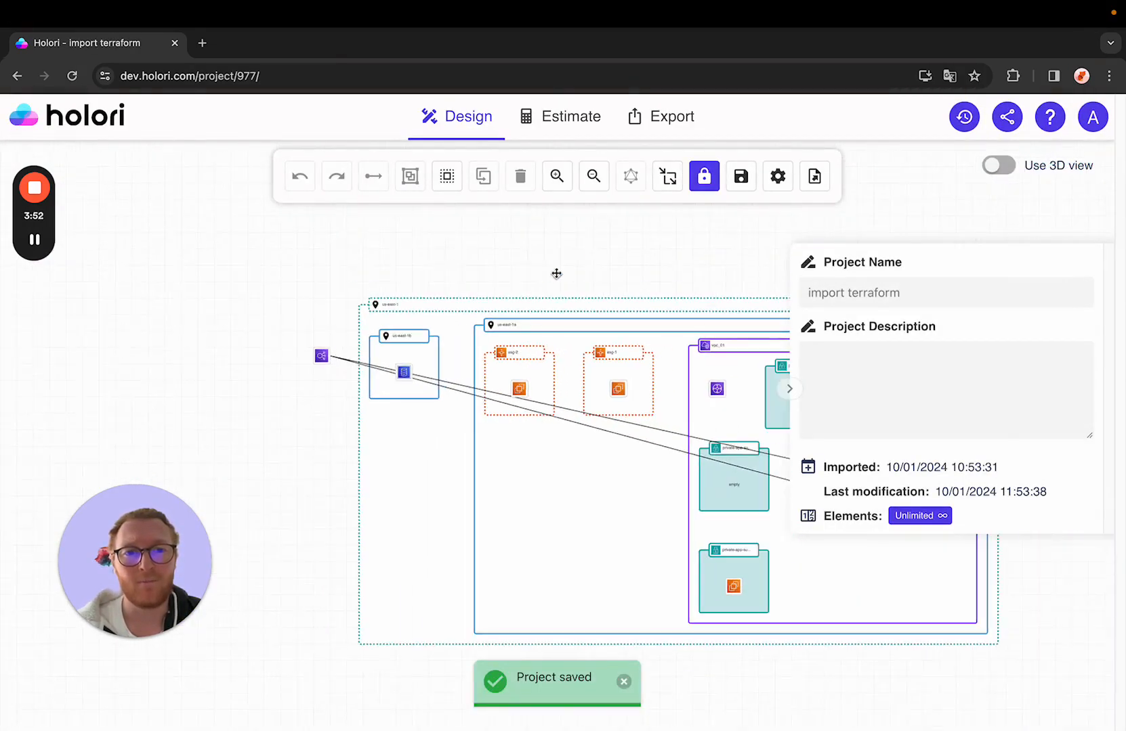
left_click_drag(544, 254, 338, 221)
left_click(486, 350)
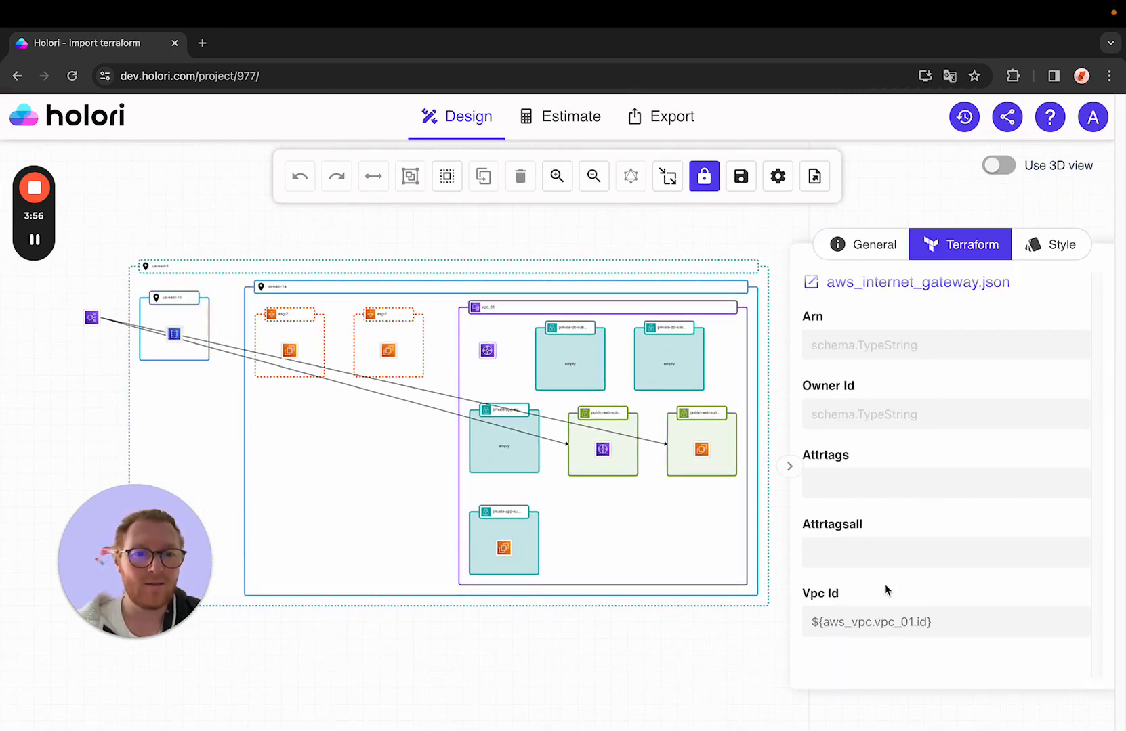
left_click(605, 449)
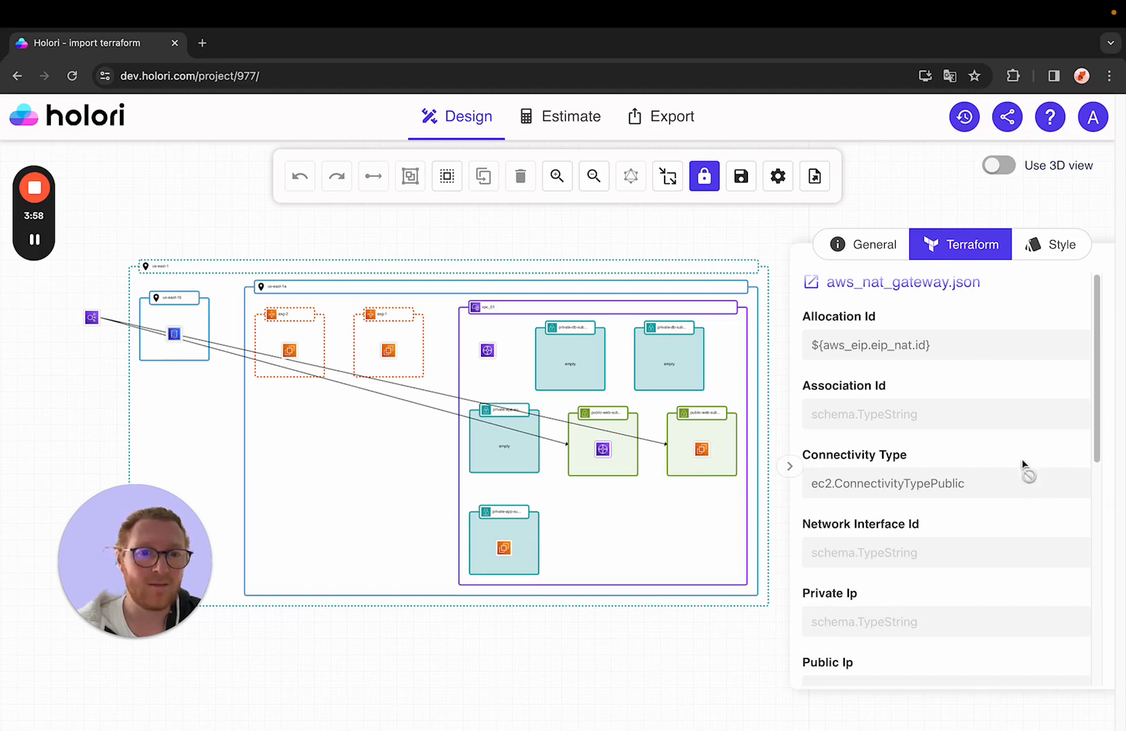
scroll(945, 454, "down", 7)
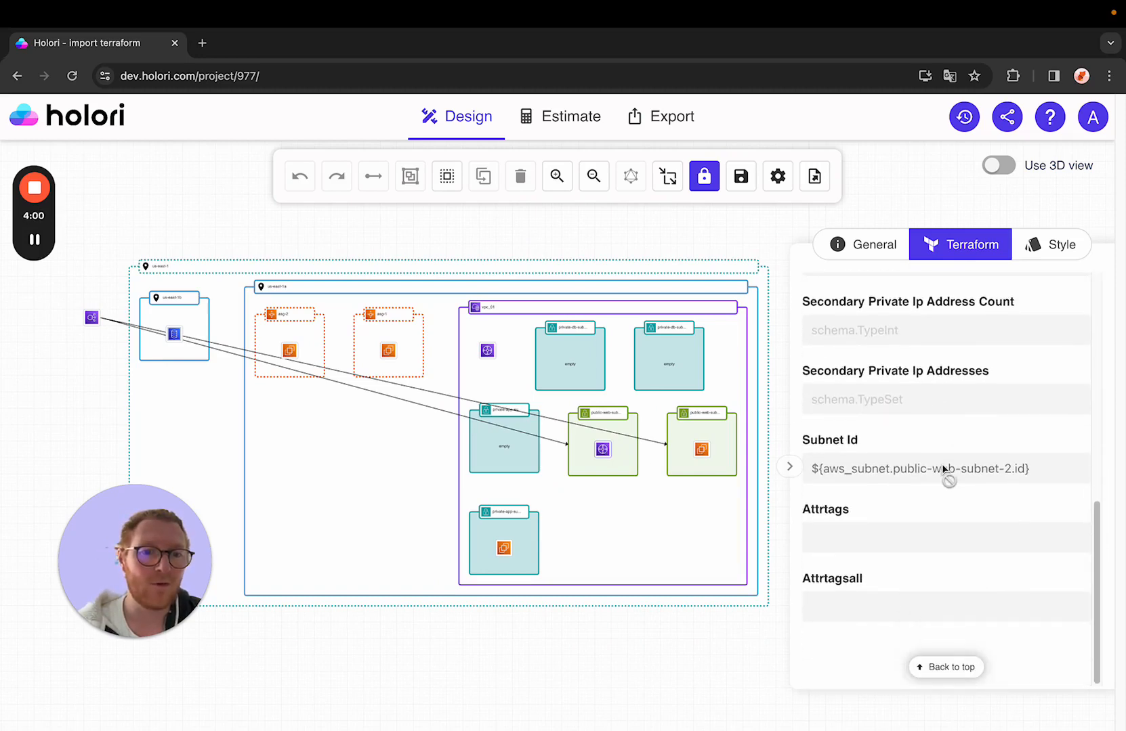
scroll(948, 475, "up", 4)
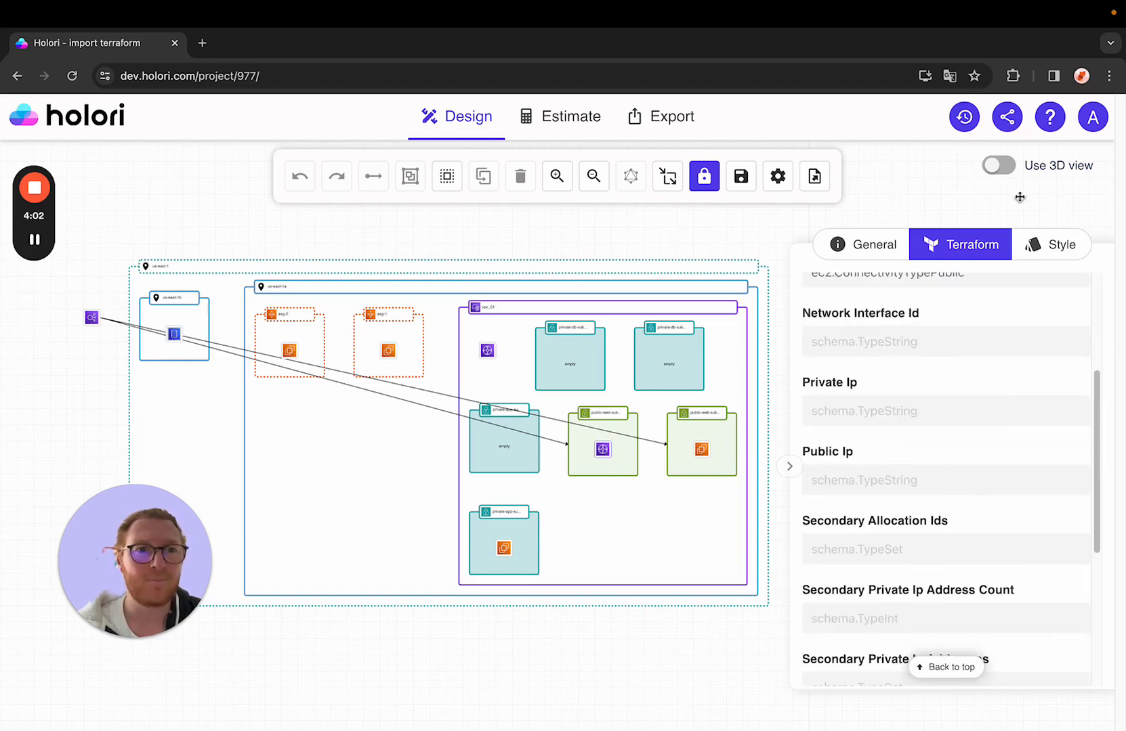
Step: Turn on the 3D view for the Terraform diagram and orbit around it
left_click(998, 165)
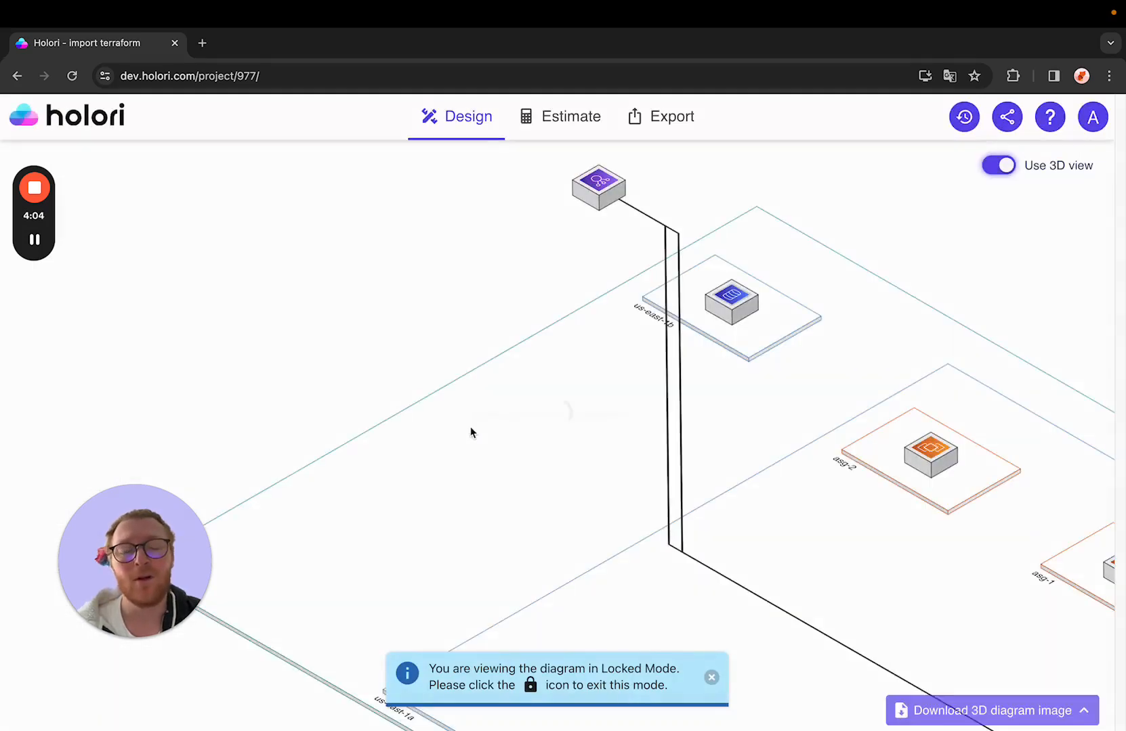
left_click_drag(1011, 425, 811, 324)
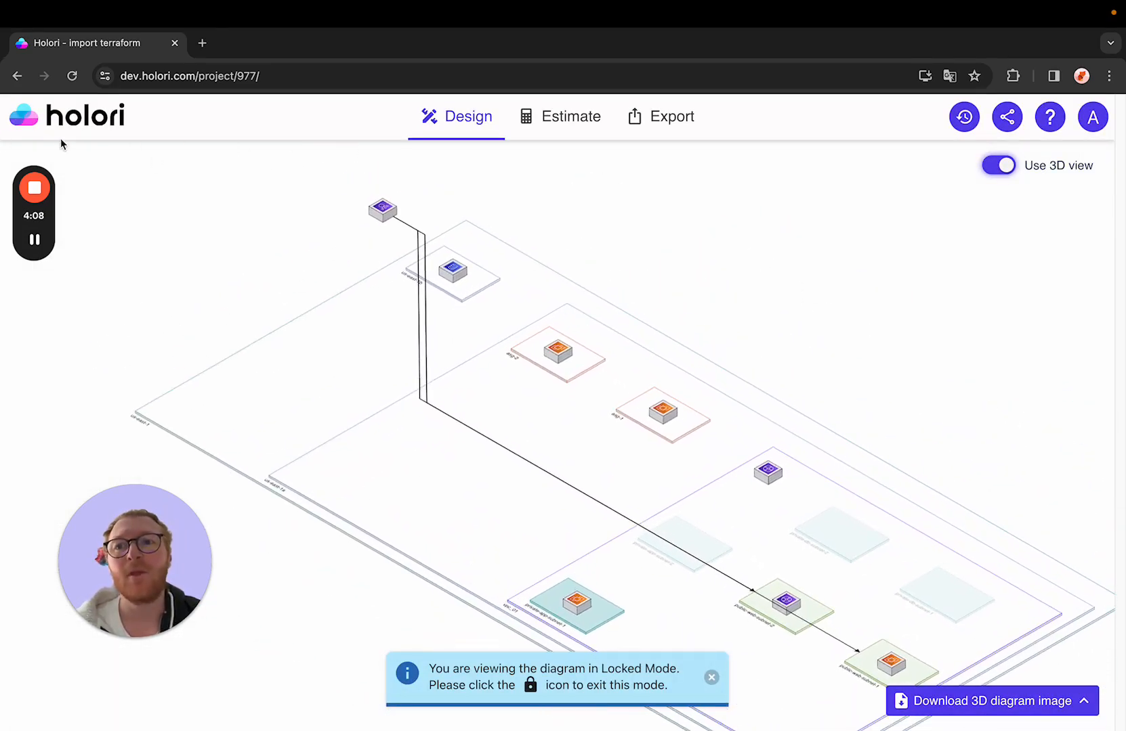
Step: Start a new project imported from GitHub
left_click(93, 123)
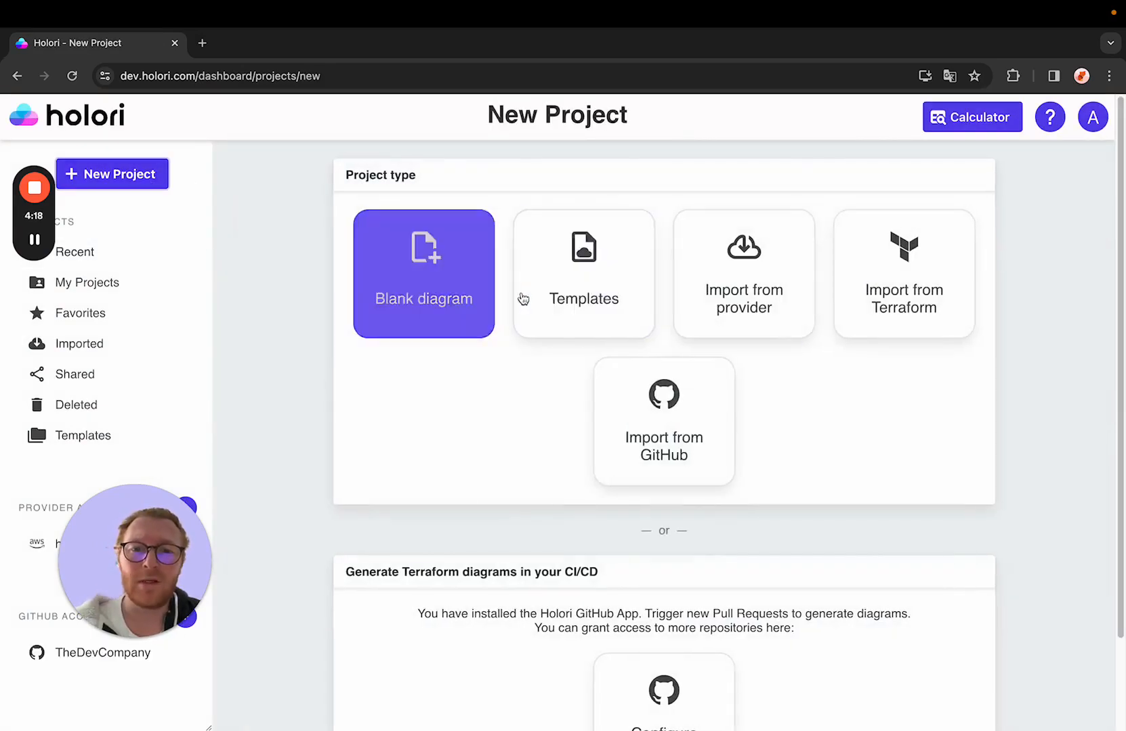
left_click(684, 418)
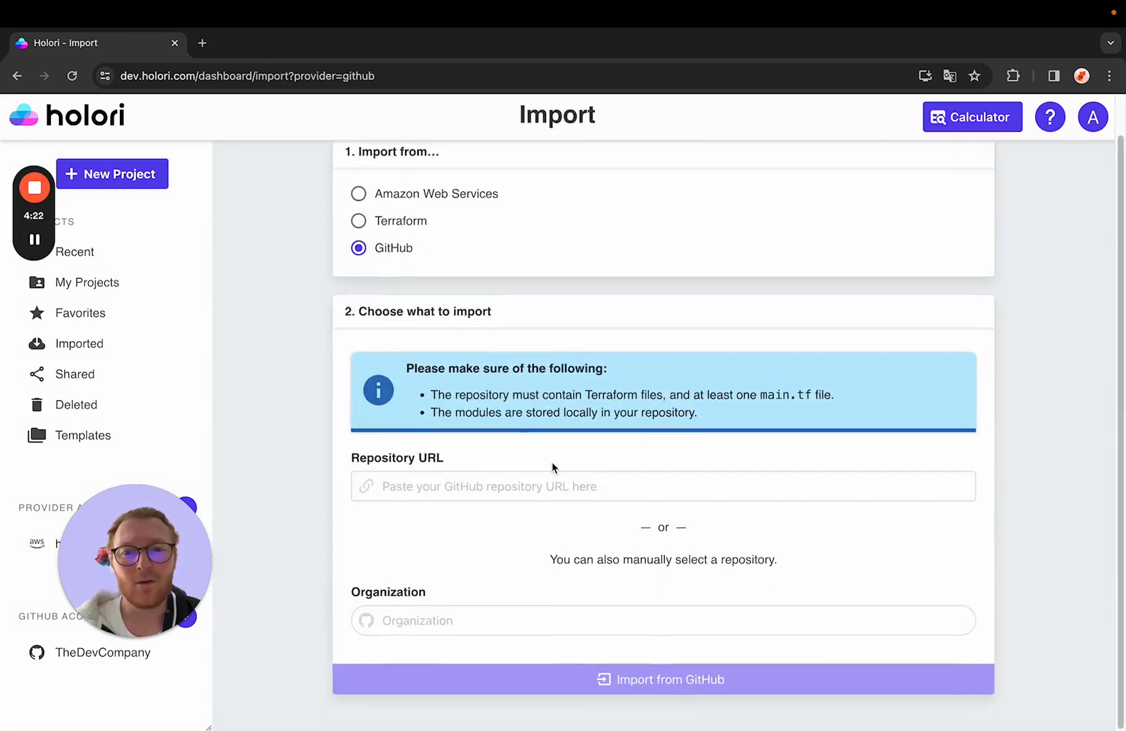
Step: Choose TheDevCompany as the organization and tests-github-terraform as the repository to import
left_click(552, 491)
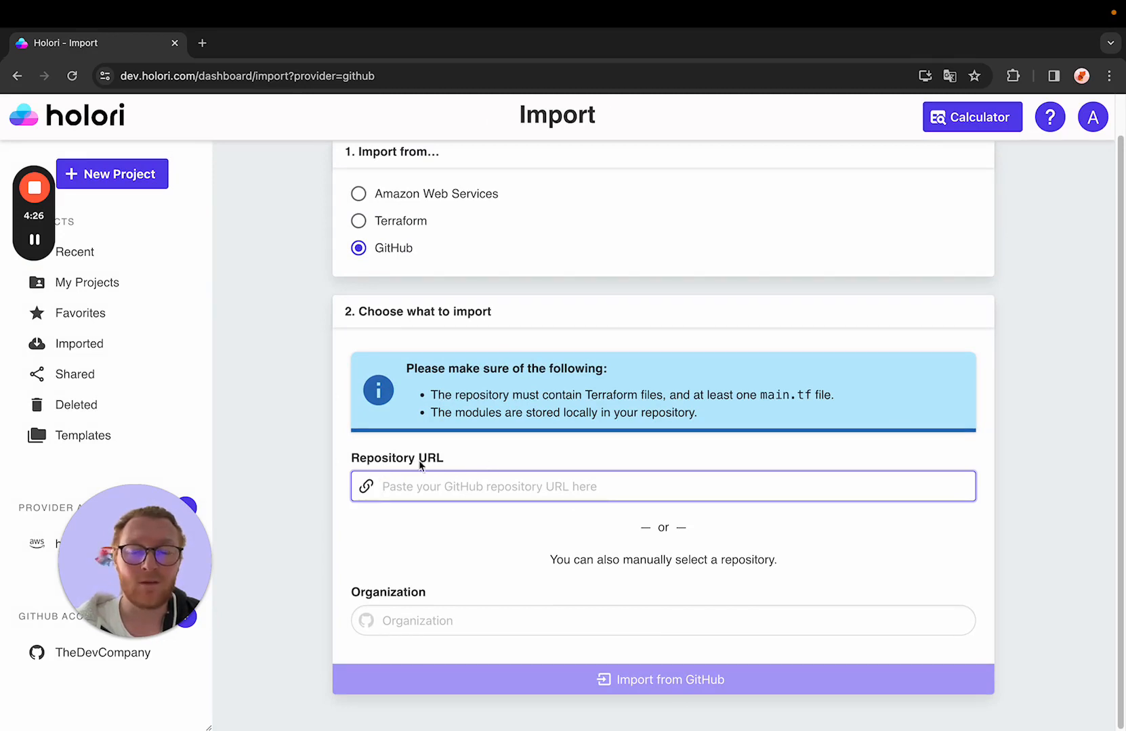
left_click(487, 618)
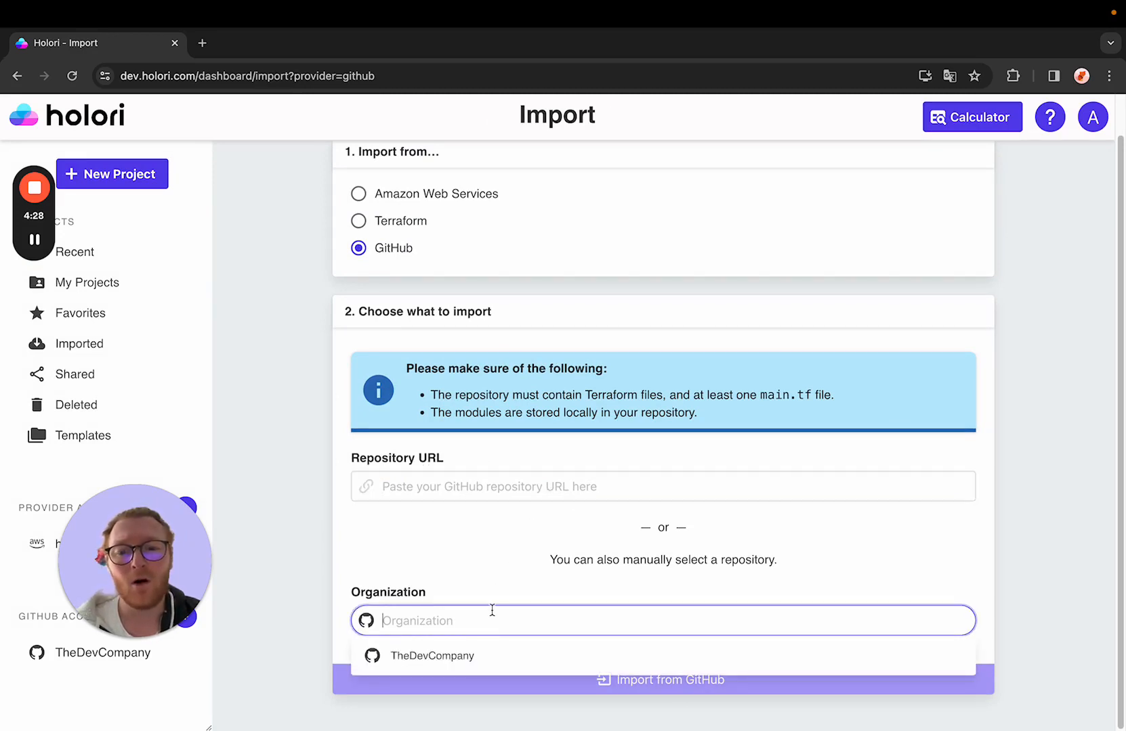
left_click(472, 655)
scroll(511, 623, "down", 2)
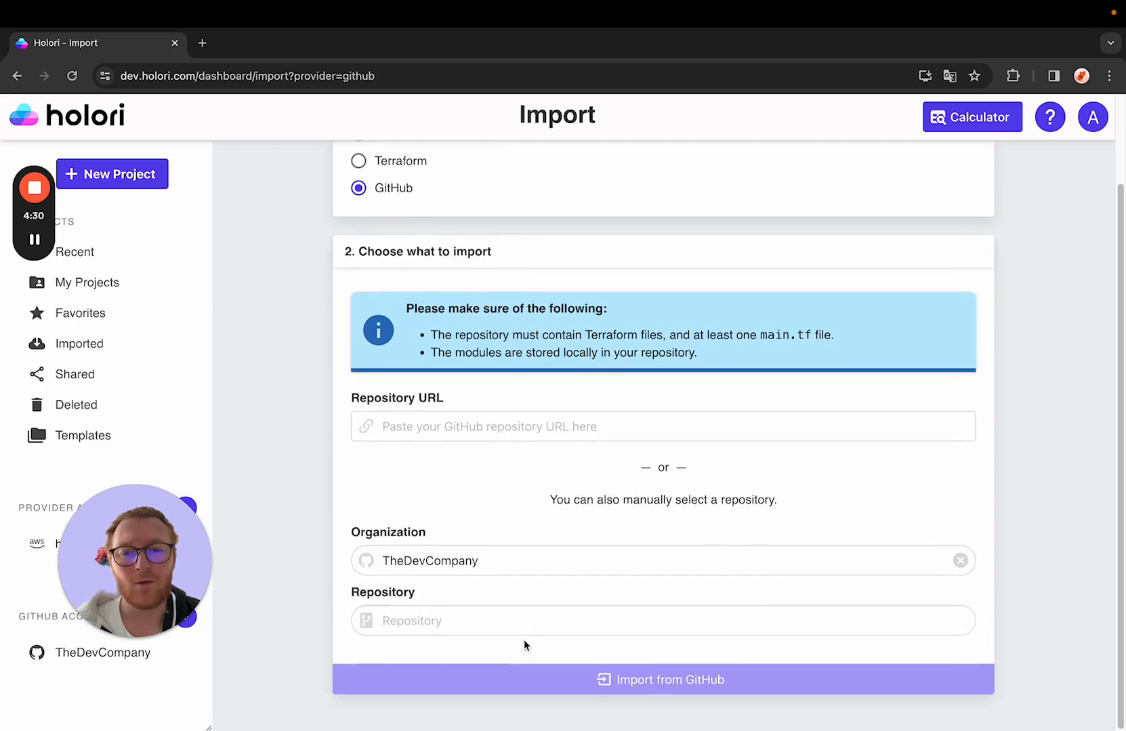
left_click(523, 620)
left_click(523, 683)
scroll(532, 623, "down", 1)
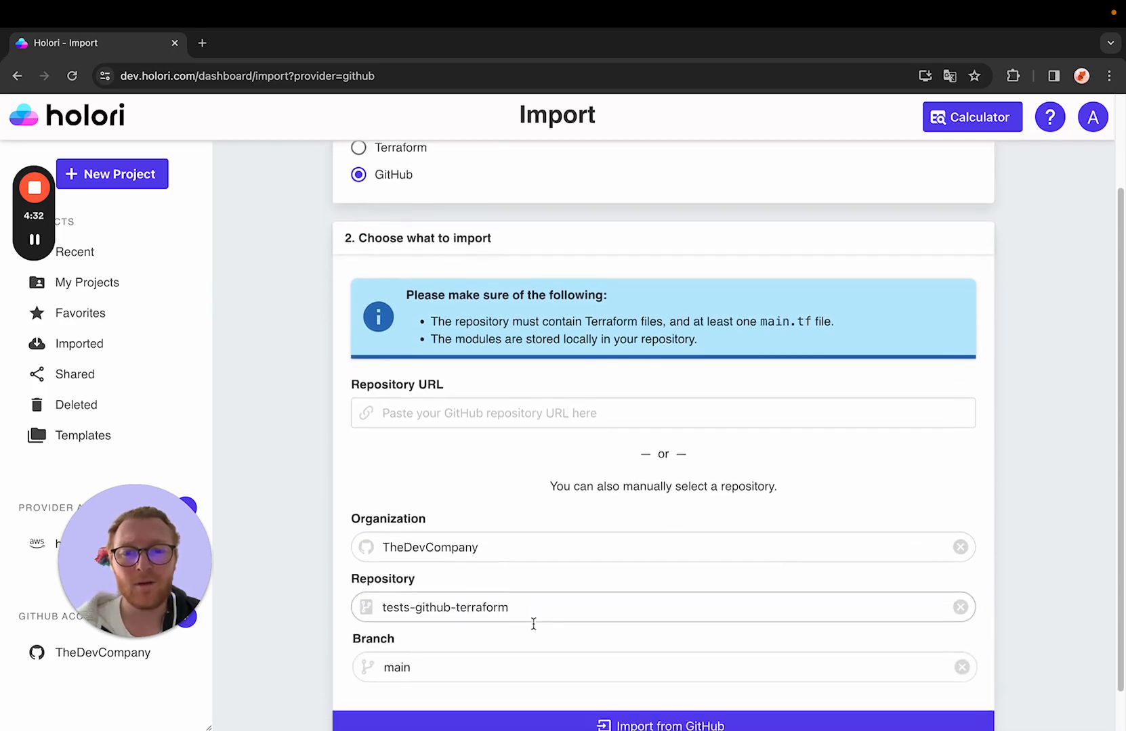
Step: Set the branch to alexaws and start the import from GitHub
left_click(524, 646)
left_click(474, 558)
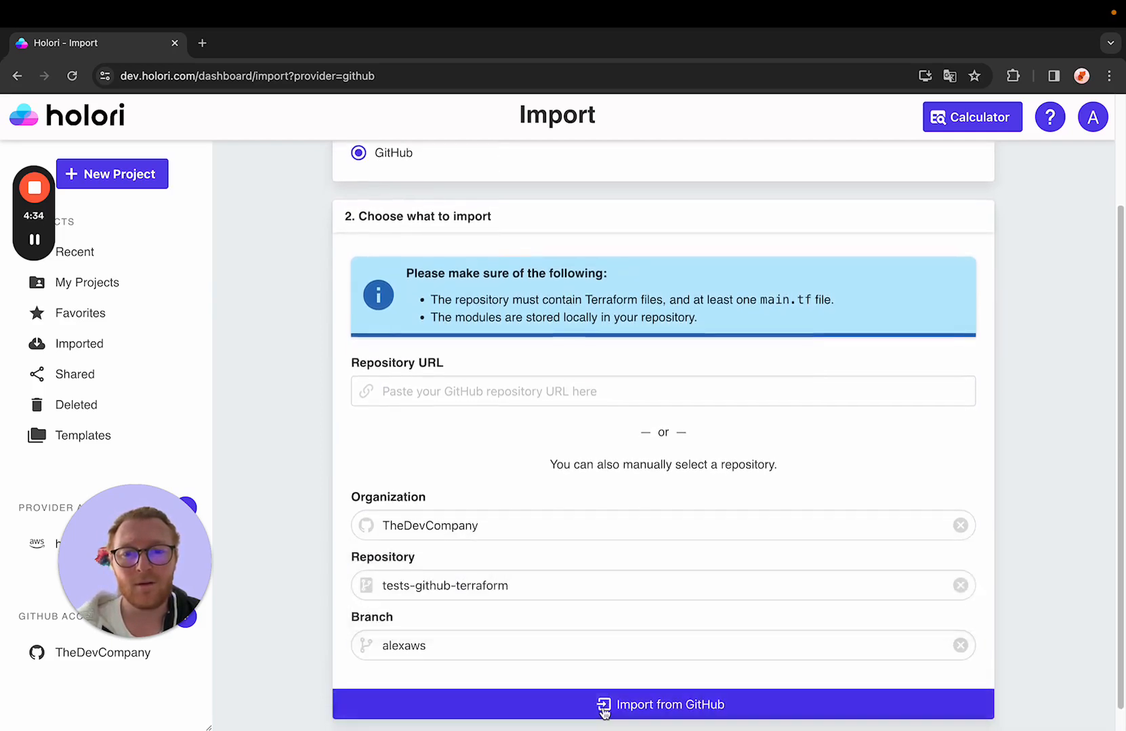
scroll(573, 633, "down", 1)
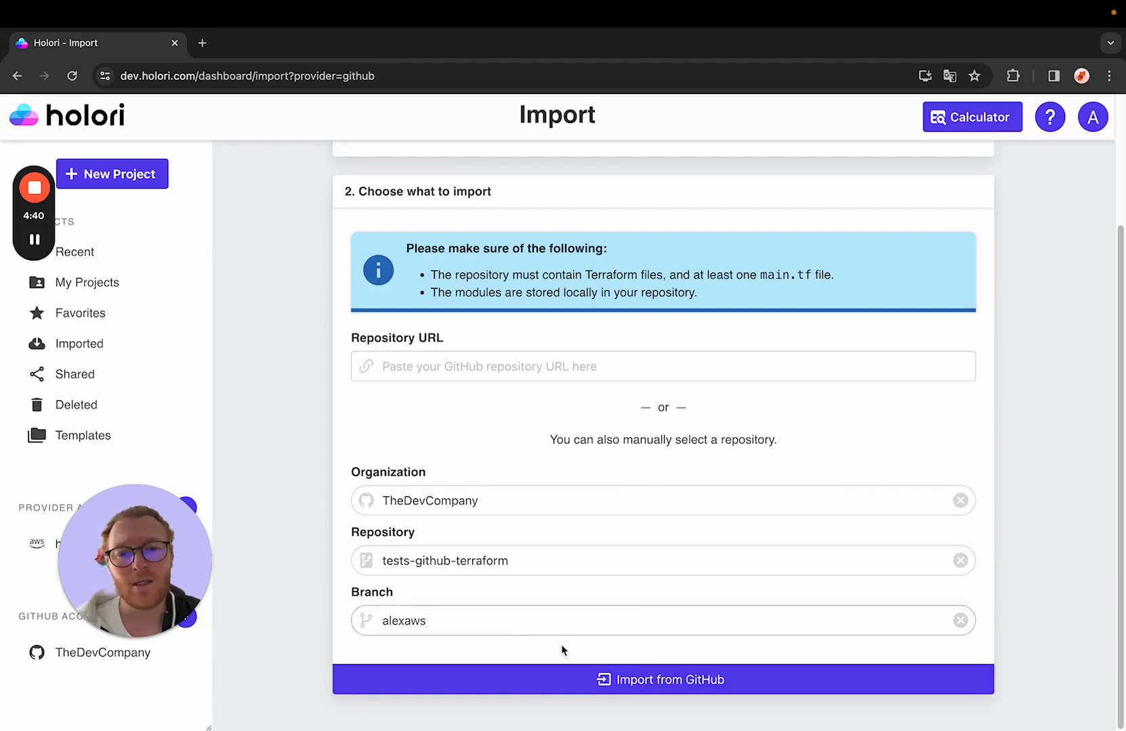
left_click(715, 679)
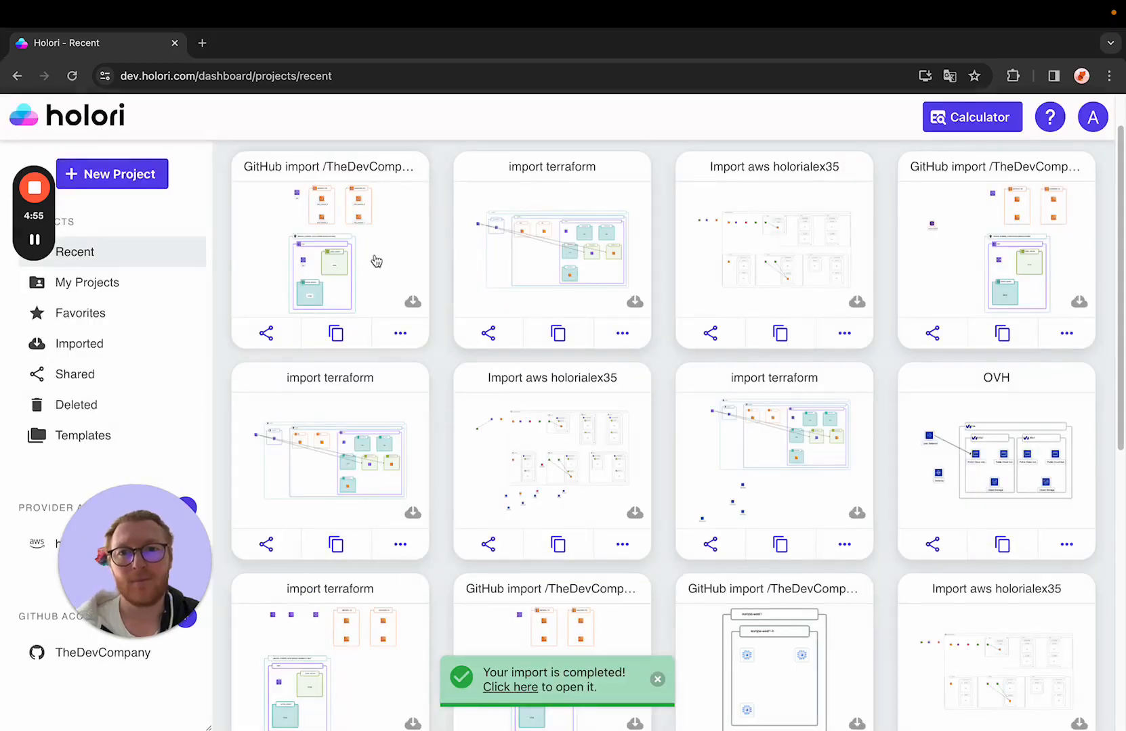
Step: Open the completed GitHub import diagram
left_click(513, 700)
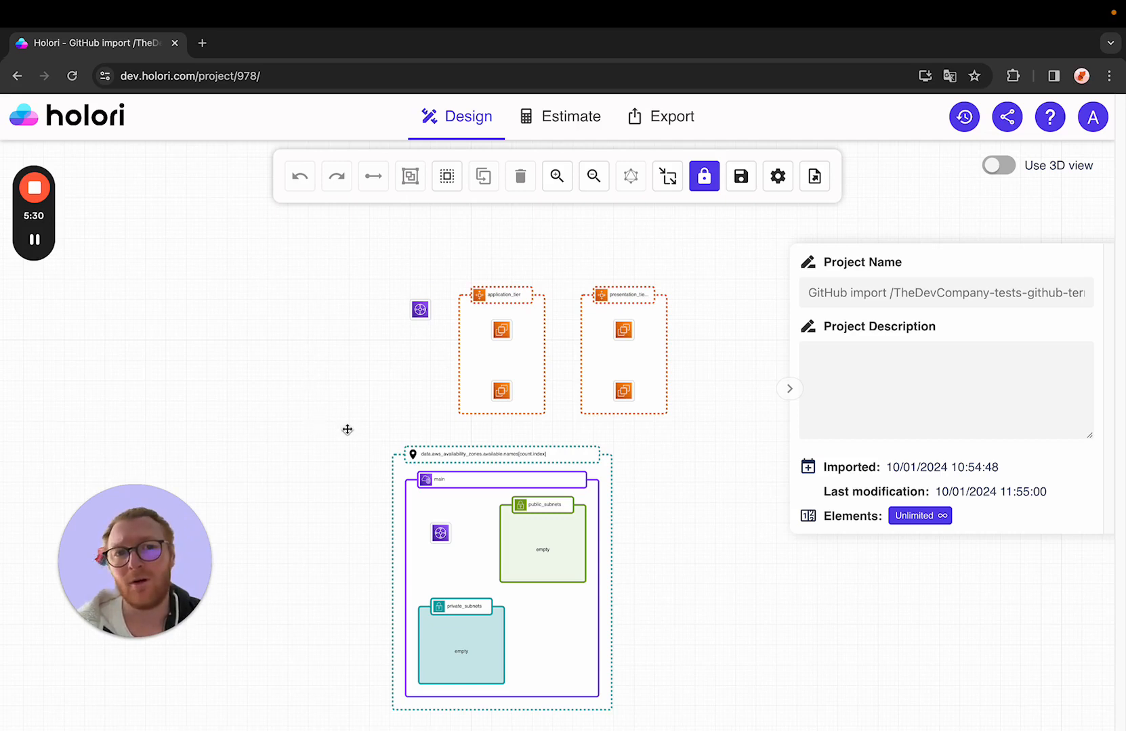
left_click_drag(347, 432, 353, 412)
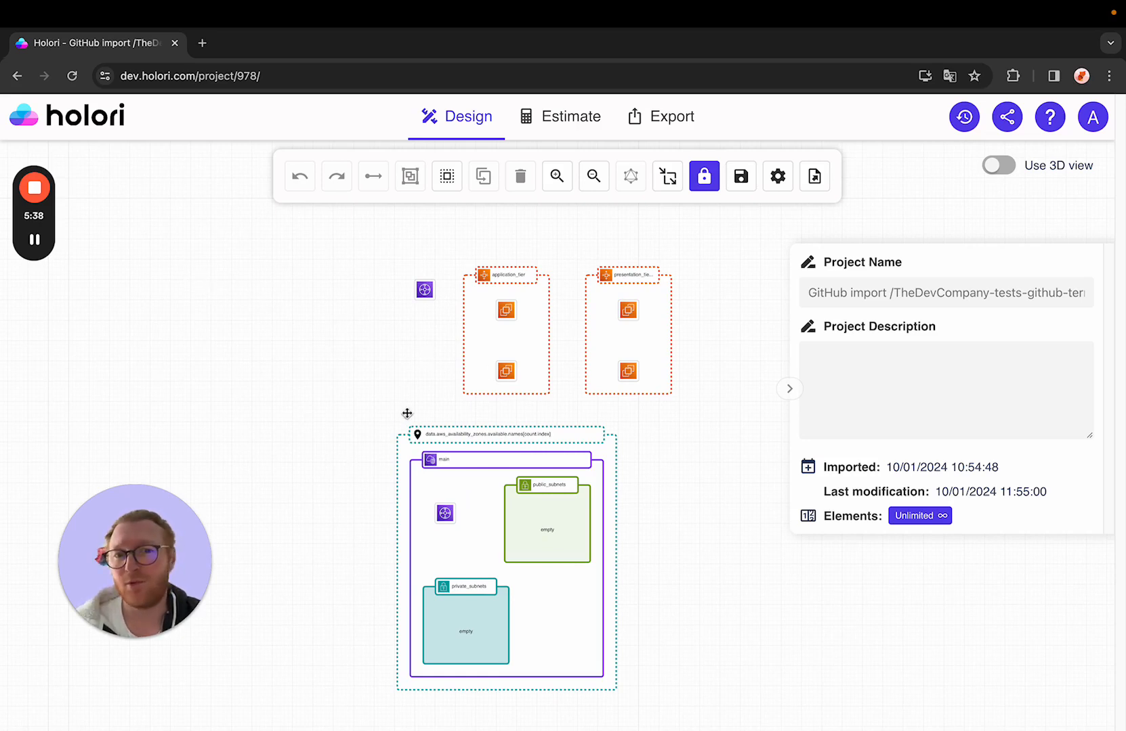
left_click_drag(407, 402, 421, 378)
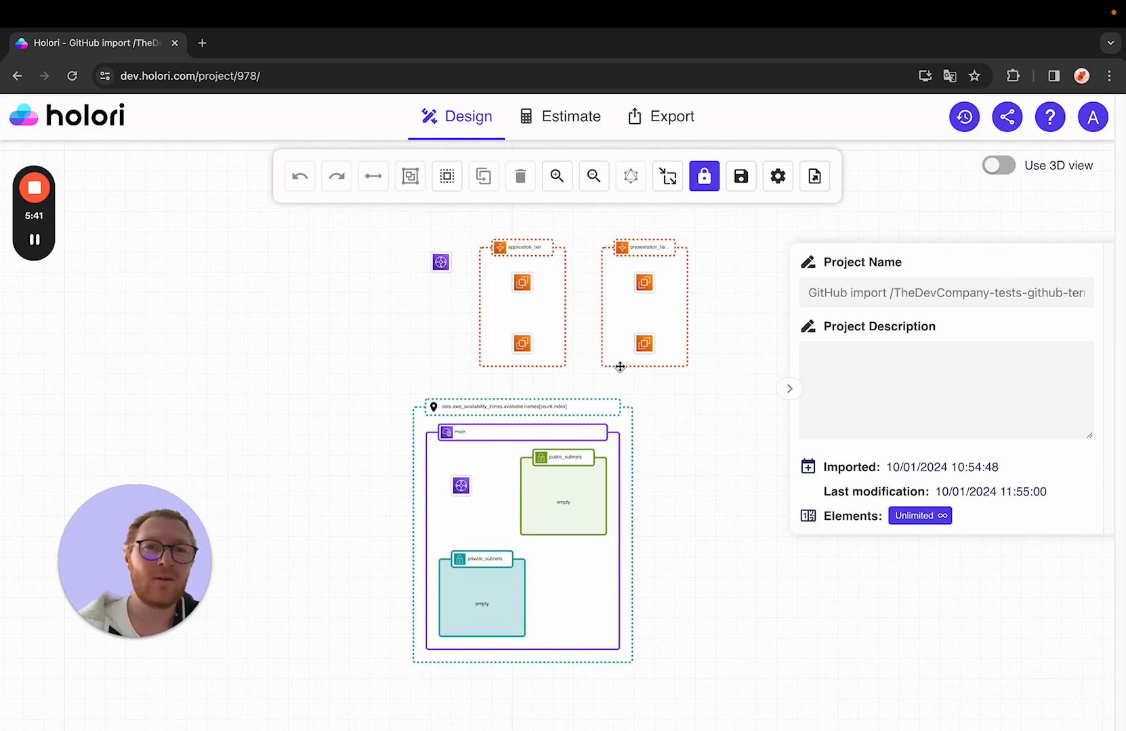